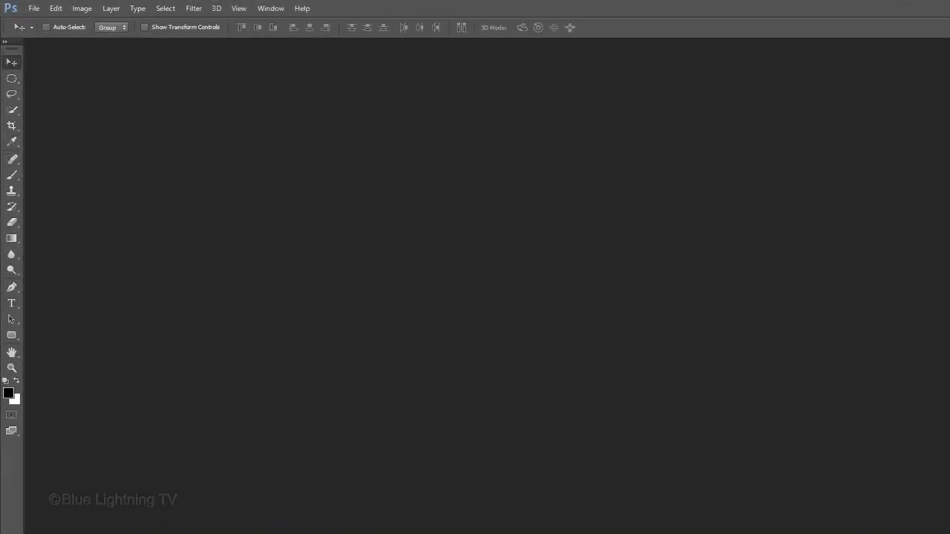
Step: Start a new 1550×870 px document at 150 pixels/inch, RGB Color, with a White background
{"action": "left_click", "coordinate": [154, 34]}
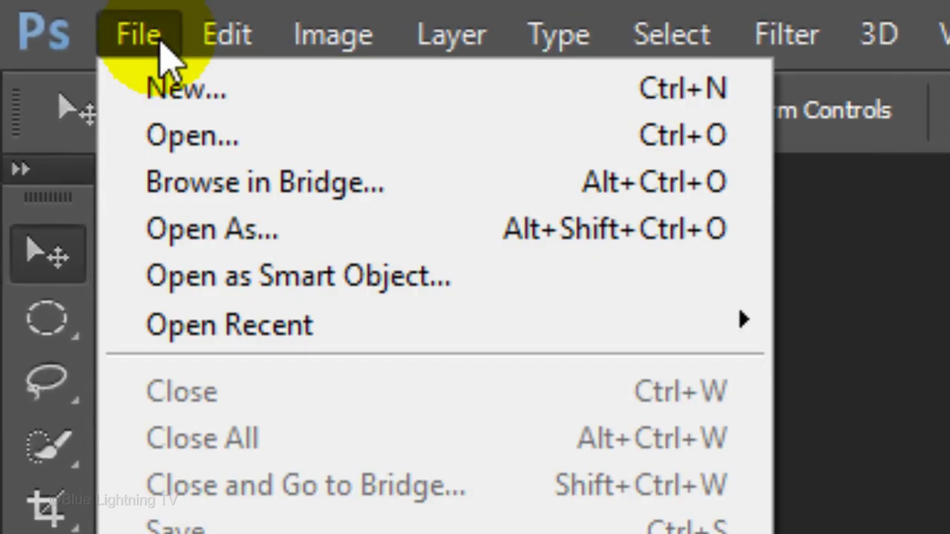
{"action": "left_click", "coordinate": [174, 95]}
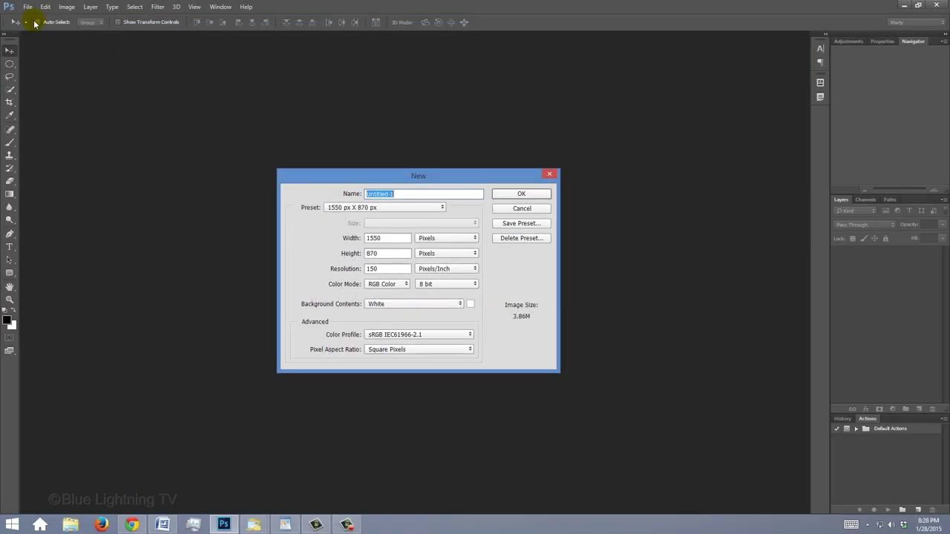
{"action": "key", "text": "Return"}
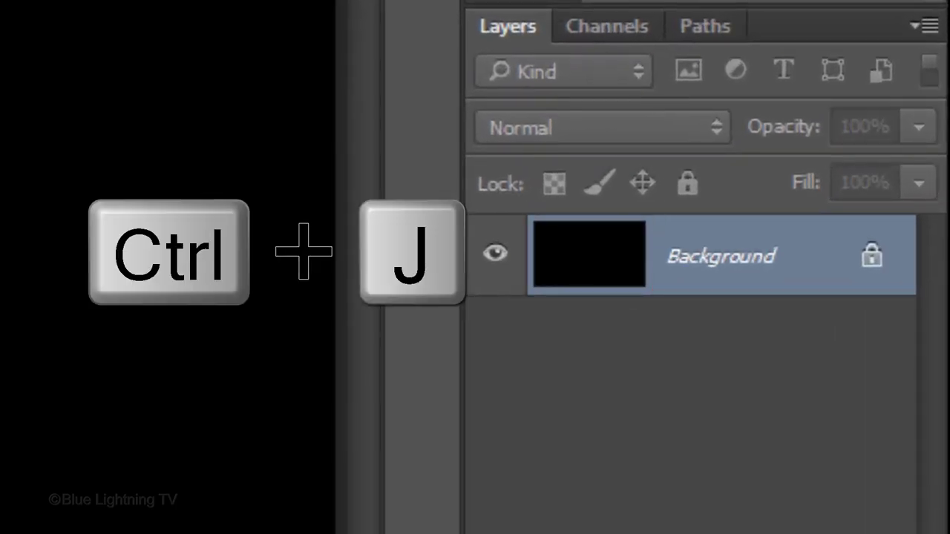
Step: Duplicate the black Background as Layer 1, put it into Group 1, and make Layer 1 active
{"action": "key", "text": "ctrl+j"}
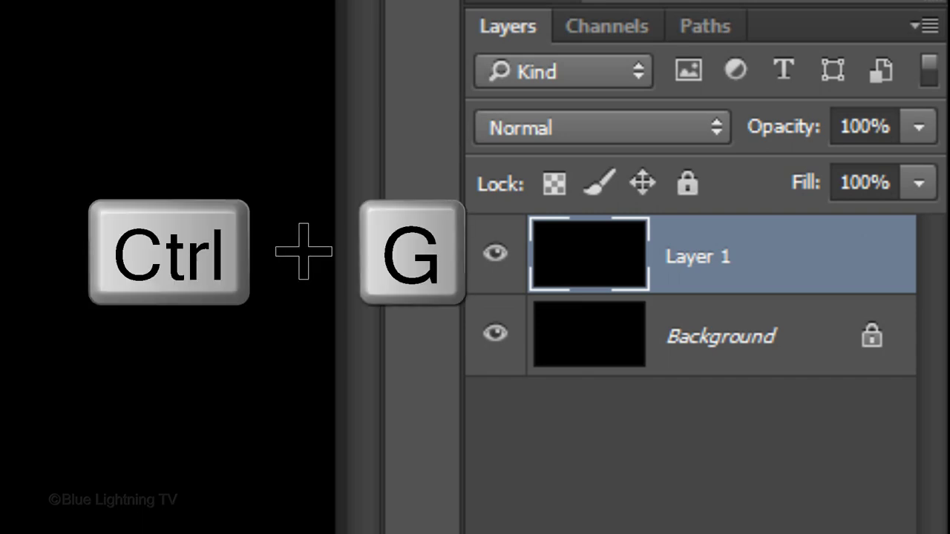
{"action": "key", "text": "ctrl+g"}
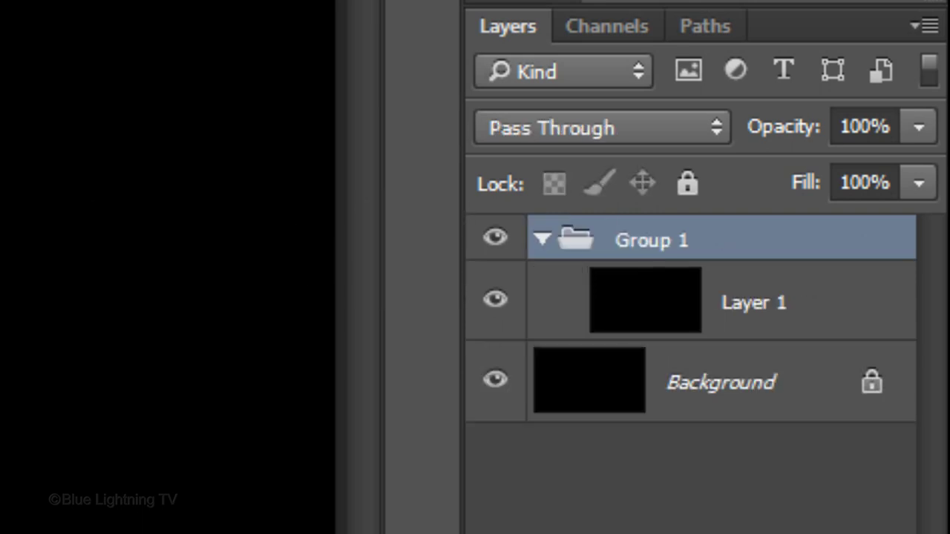
{"action": "left_click", "coordinate": [643, 300]}
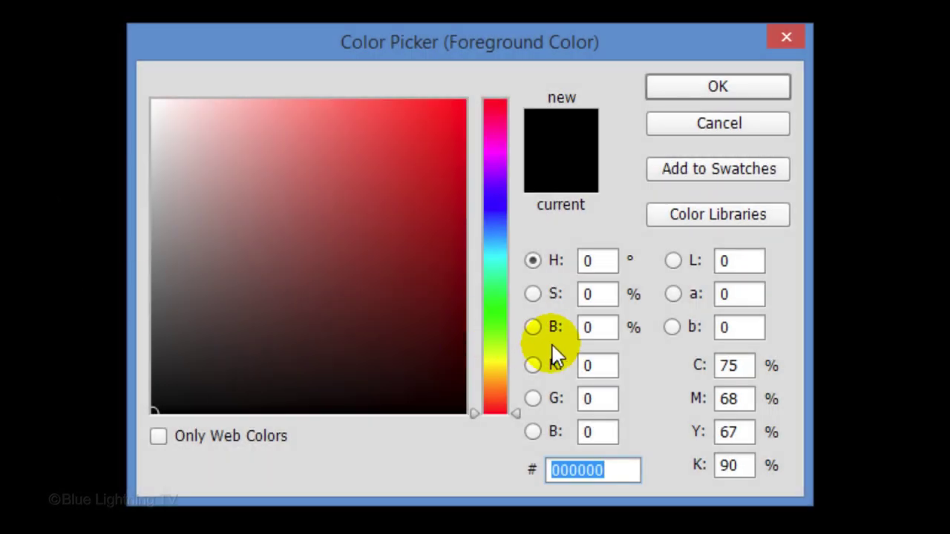
Step: Set the foreground colour to dark grey 262626 by entering brightness 15
{"action": "left_click", "coordinate": [604, 328]}
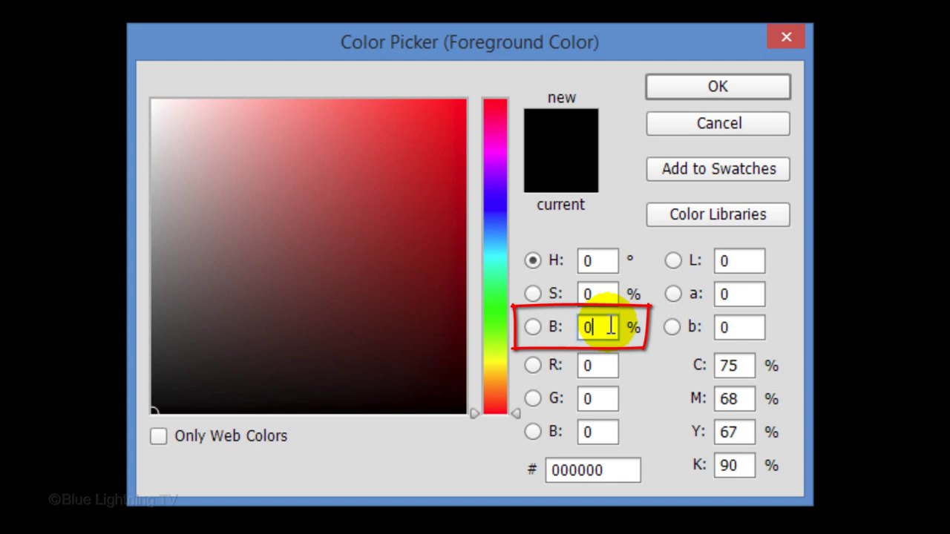
{"action": "type", "text": "15"}
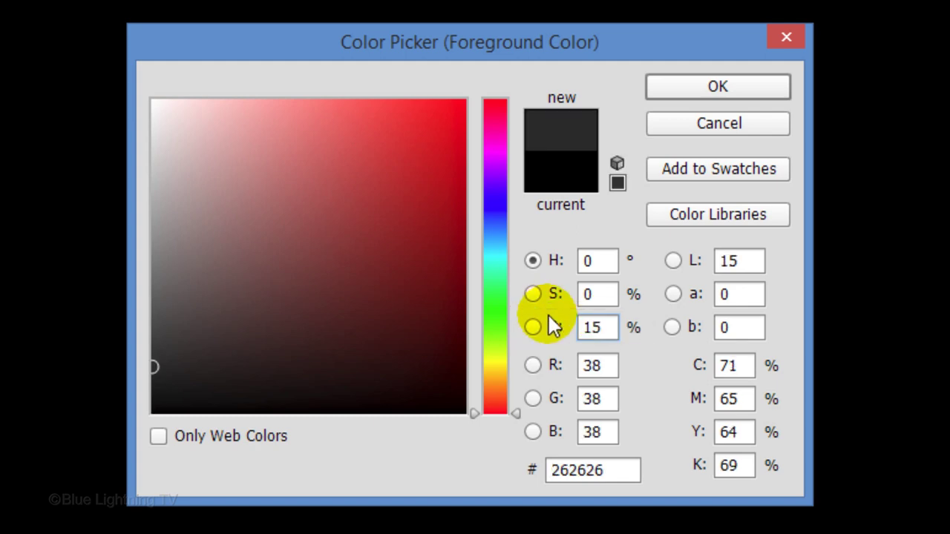
{"action": "left_click", "coordinate": [731, 83]}
Step: Fill Layer 1 with Filter > Render > Clouds
{"action": "left_click", "coordinate": [355, 17]}
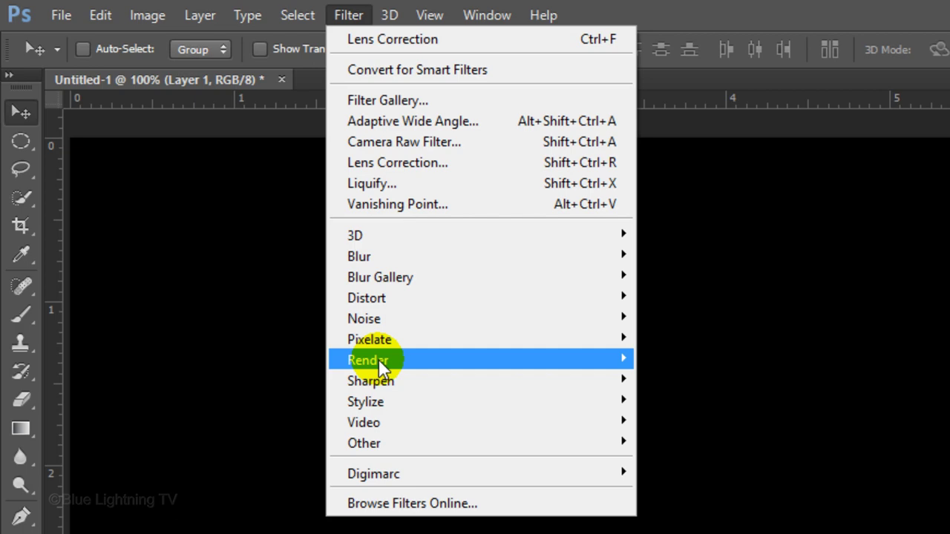
{"action": "mouse_move", "coordinate": [378, 360]}
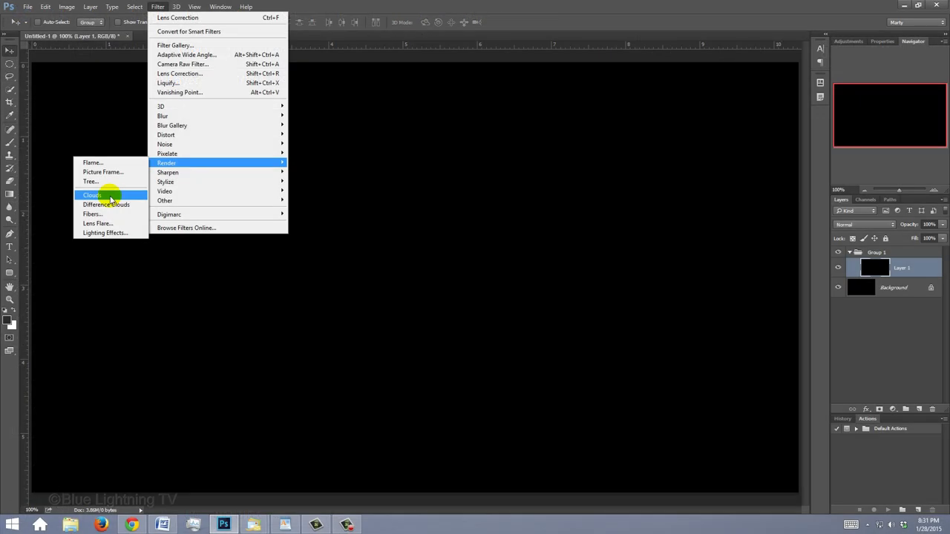
{"action": "left_click", "coordinate": [245, 435]}
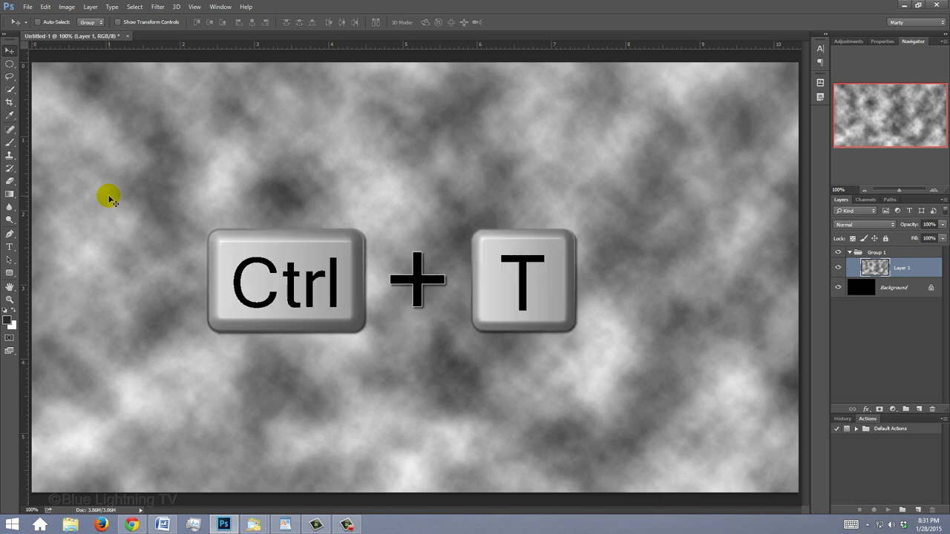
Step: Free-transform the clouds layer to 300% width
{"action": "key", "text": "ctrl+t"}
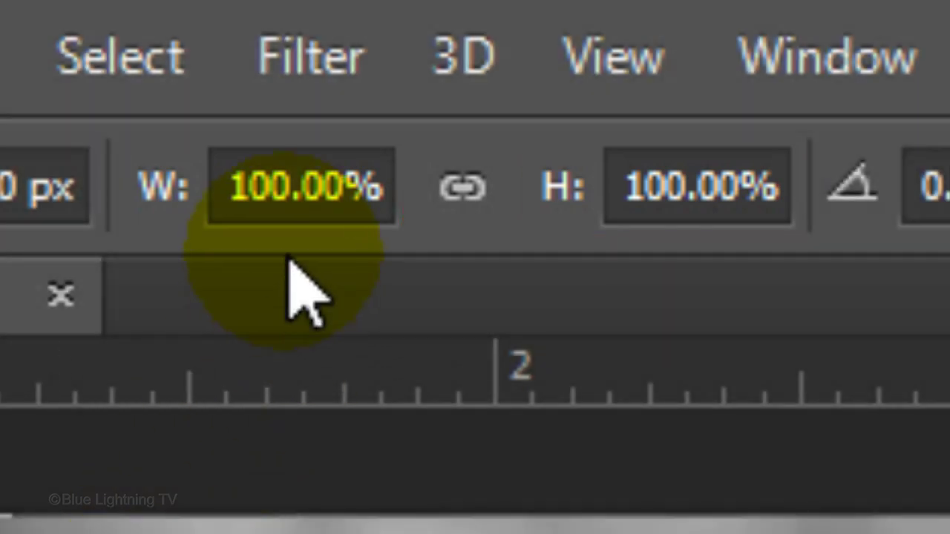
{"action": "left_click", "coordinate": [295, 185]}
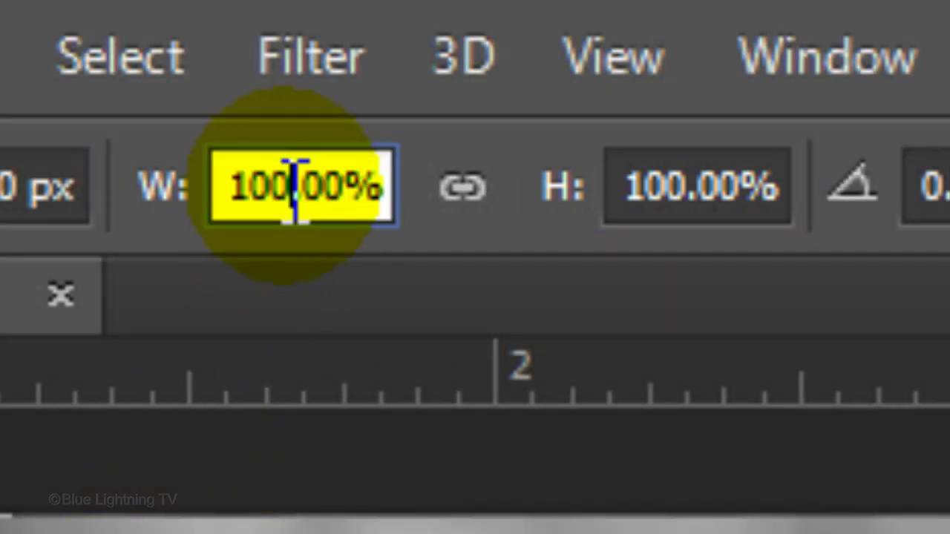
{"action": "double_click", "coordinate": [295, 185]}
{"action": "type", "text": "300"}
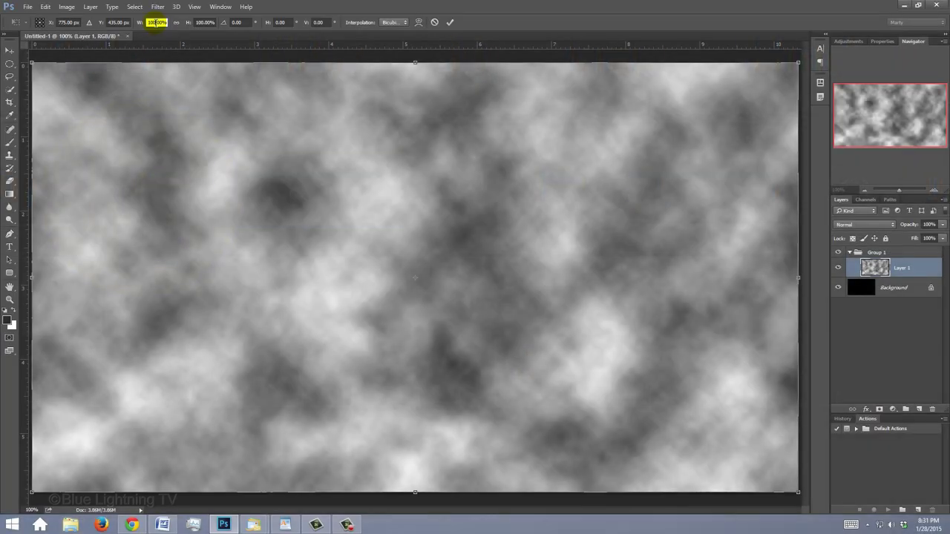
{"action": "key", "text": "Return"}
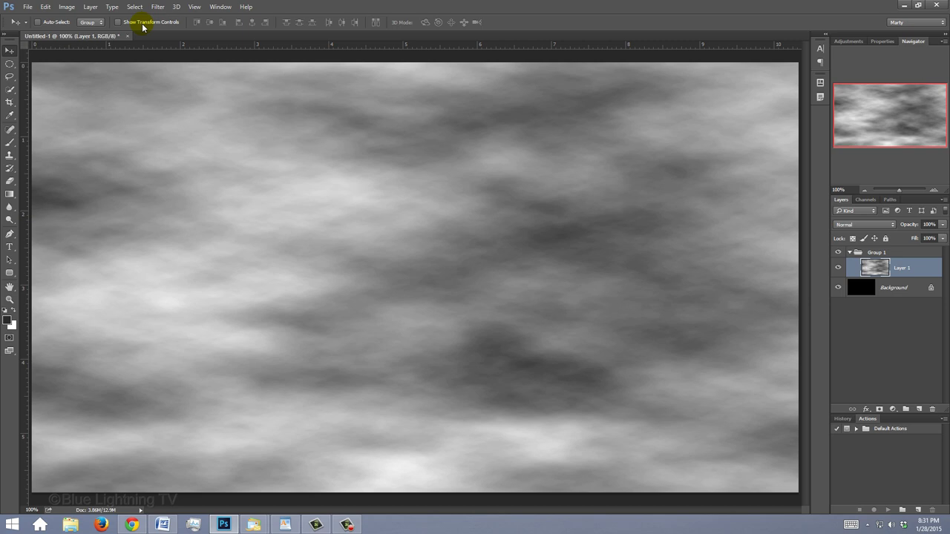
Step: Crop the stretched layer to the canvas with Select All and Image > Crop, then deselect
{"action": "key", "text": "ctrl+a"}
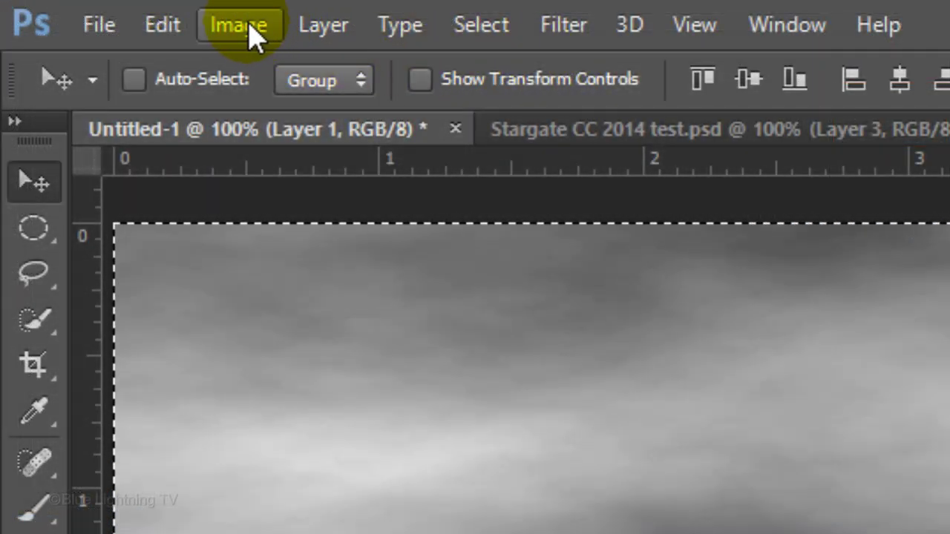
{"action": "left_click", "coordinate": [69, 7]}
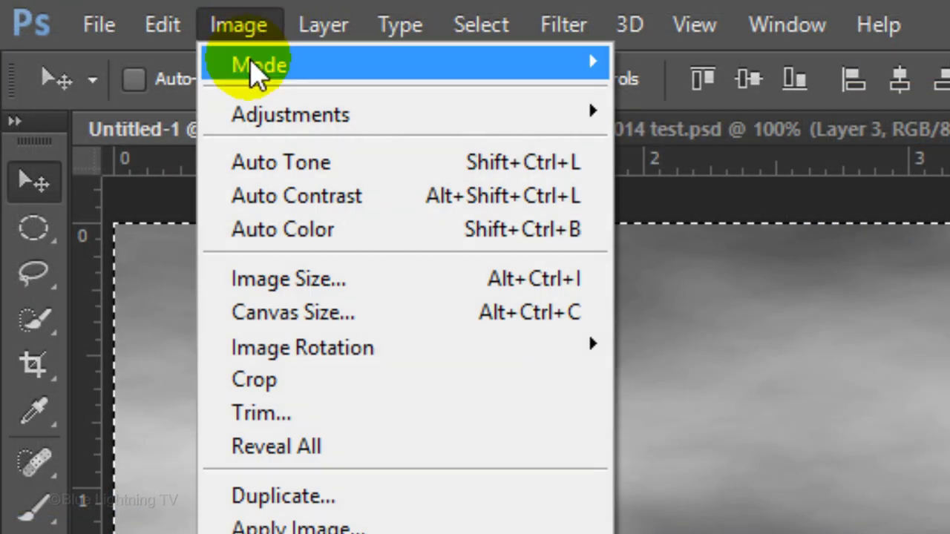
{"action": "left_click", "coordinate": [268, 382]}
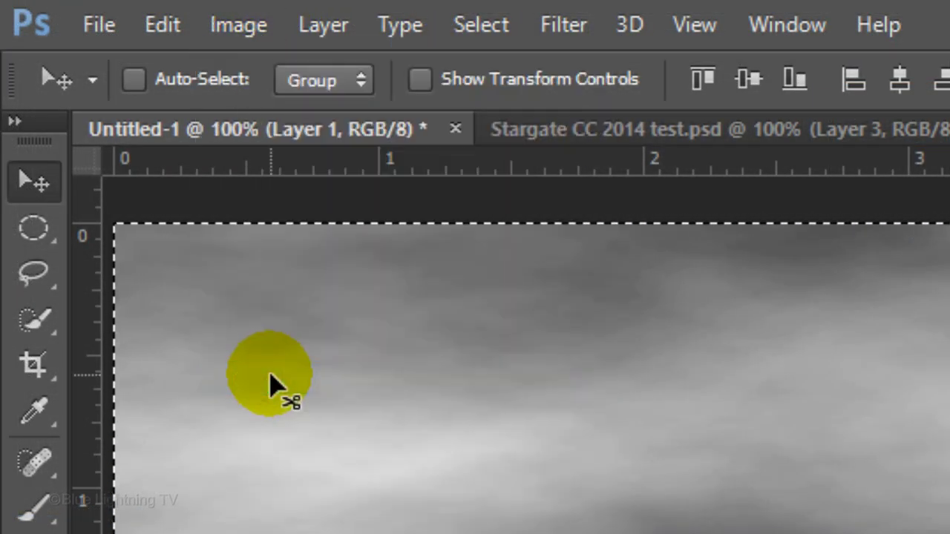
{"action": "key", "text": "ctrl+d"}
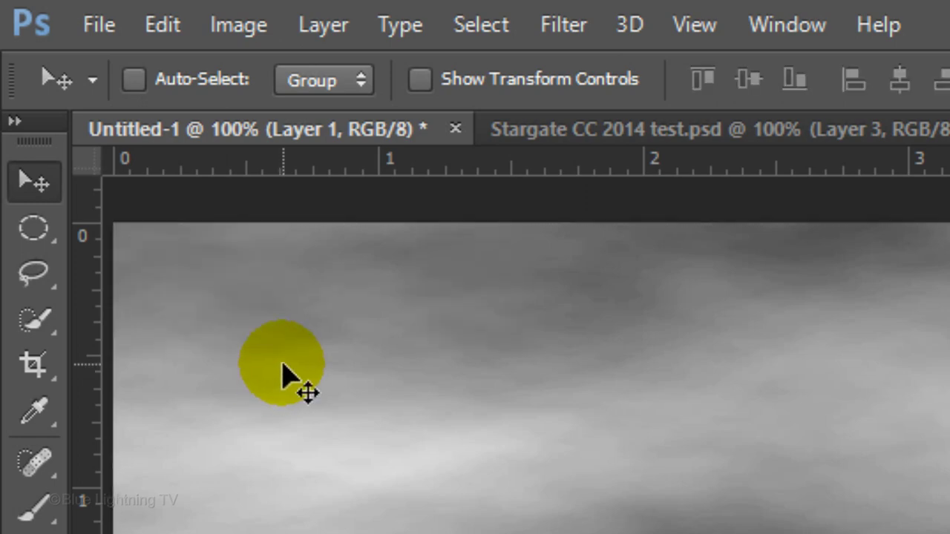
Step: Apply a Mezzotint filter with the Medium Strokes type to the clouds
{"action": "left_click", "coordinate": [580, 30]}
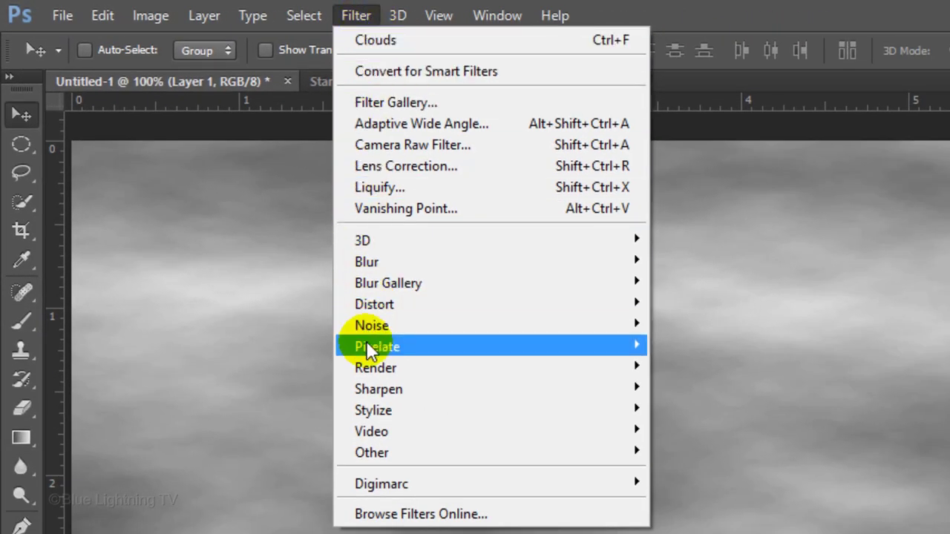
{"action": "mouse_move", "coordinate": [369, 350]}
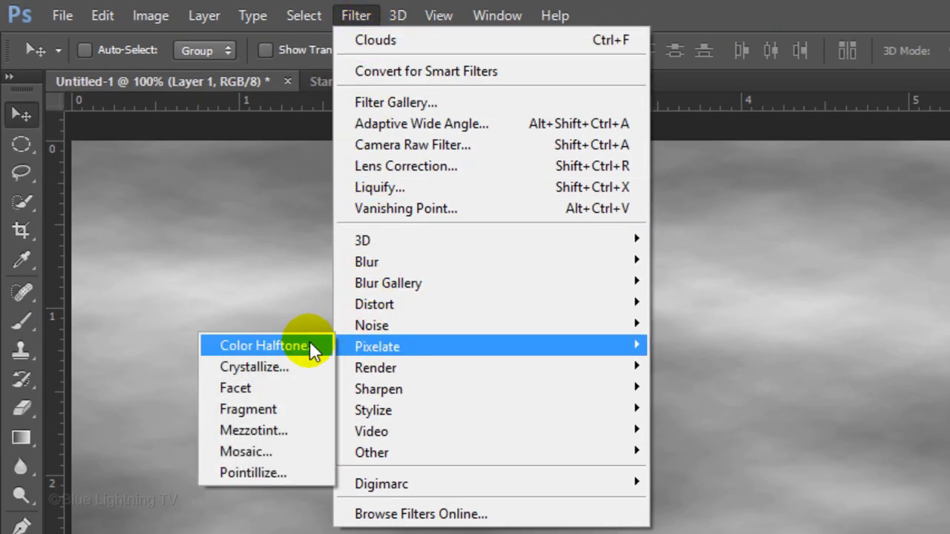
{"action": "left_click", "coordinate": [273, 430]}
{"action": "left_click", "coordinate": [499, 334]}
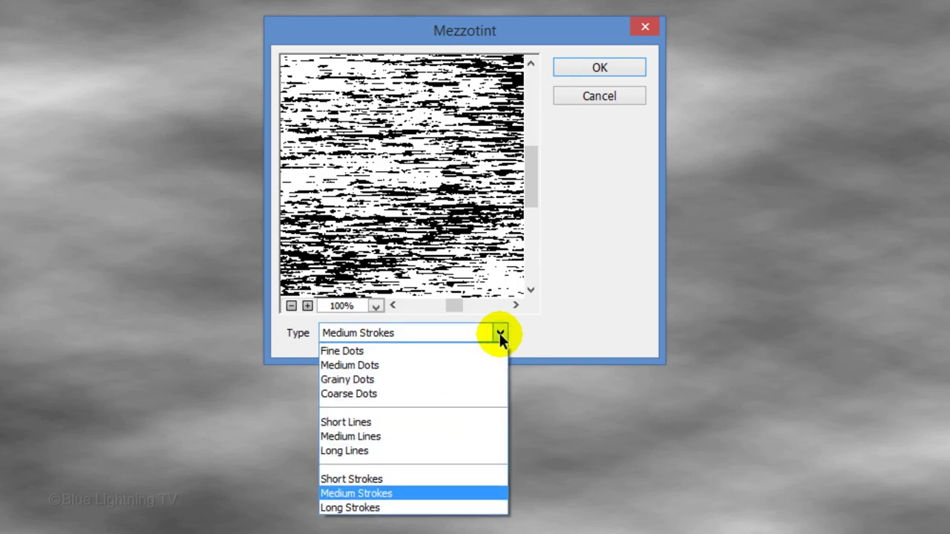
{"action": "left_click", "coordinate": [501, 333]}
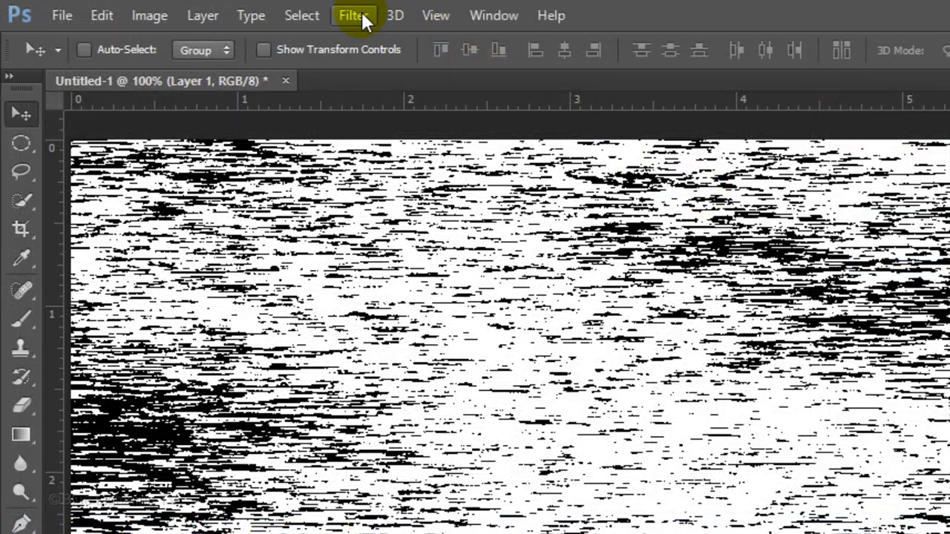
Step: Apply a Zoom Radial Blur with Amount 100
{"action": "left_click", "coordinate": [159, 7]}
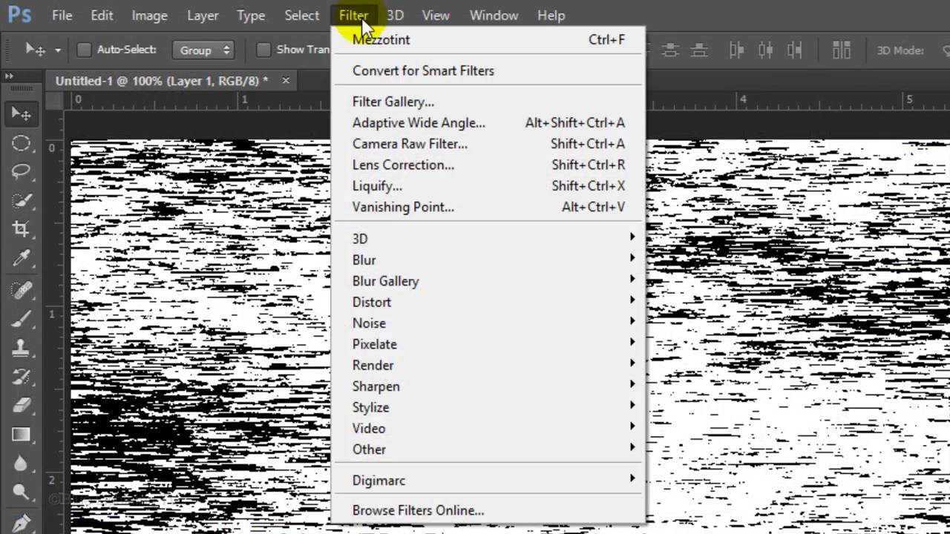
{"action": "mouse_move", "coordinate": [361, 259]}
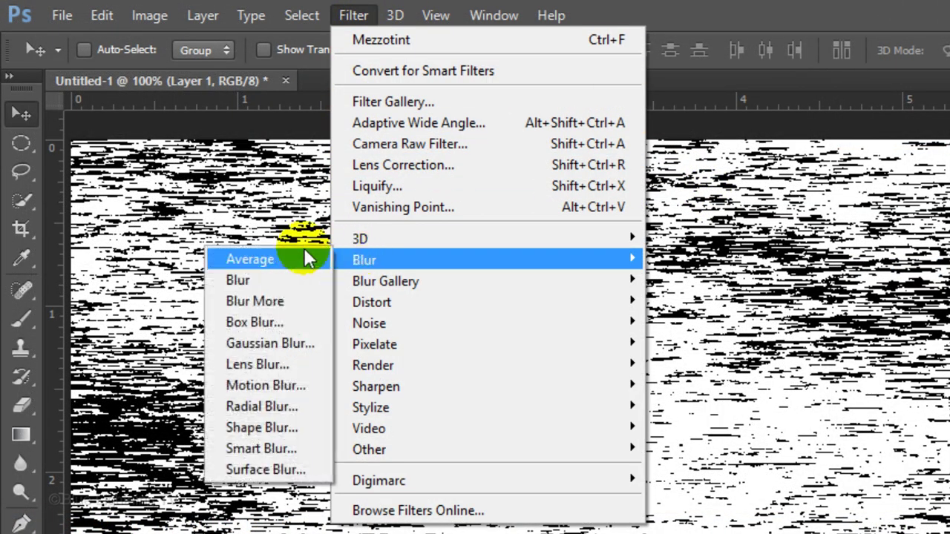
{"action": "left_click", "coordinate": [261, 408]}
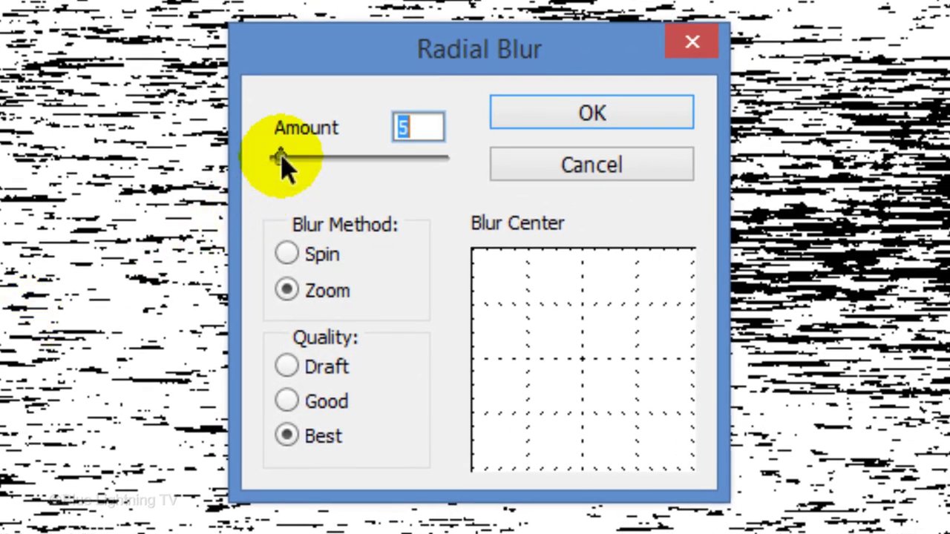
{"action": "left_click_drag", "start_coordinate": [280, 157], "coordinate": [499, 174]}
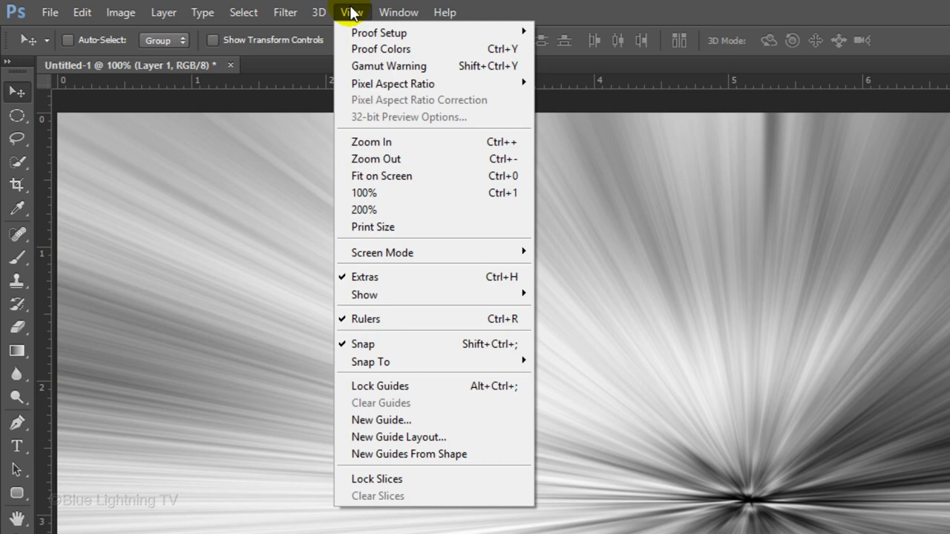
Step: Show a 2.66:1 crop box with the Crop Tool and drag guides to its top and bottom edges
{"action": "left_click", "coordinate": [351, 12]}
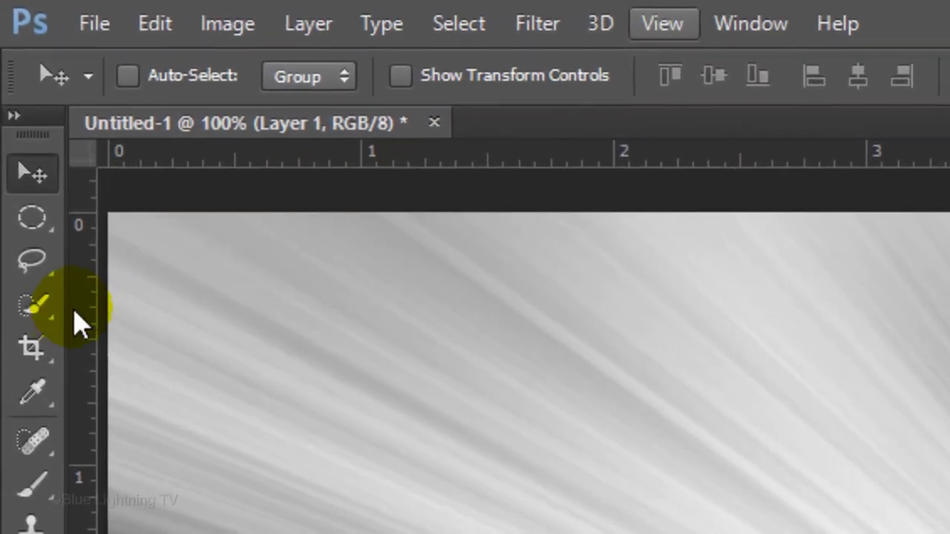
{"action": "left_click", "coordinate": [30, 353]}
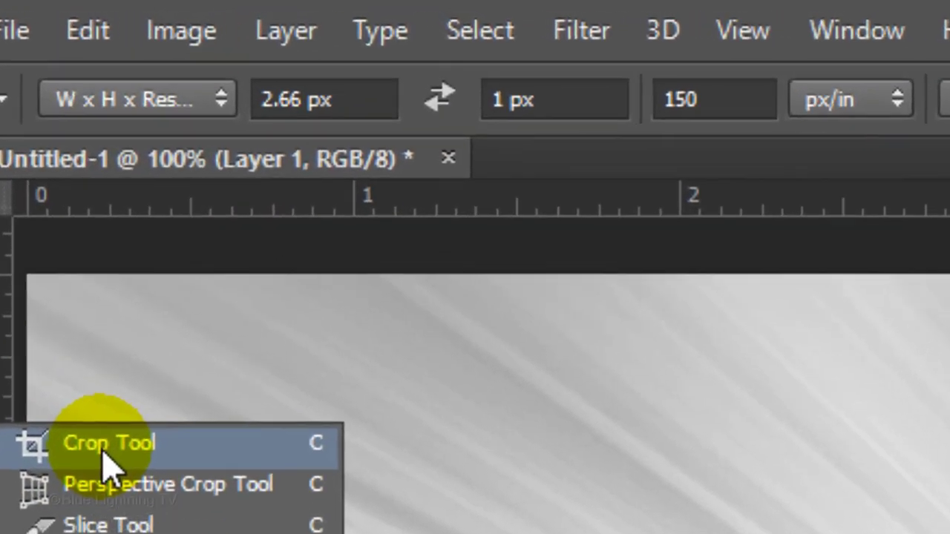
{"action": "left_click", "coordinate": [173, 362]}
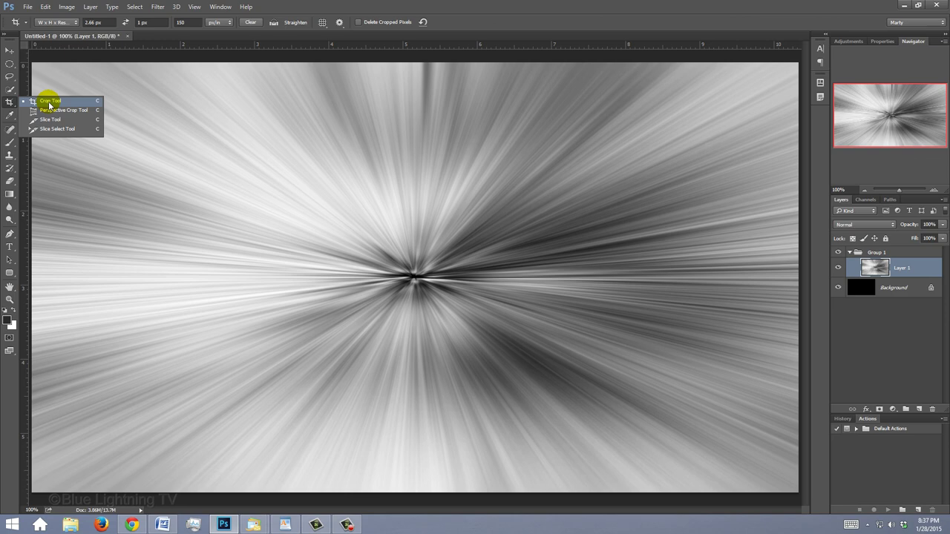
{"action": "left_click", "coordinate": [52, 98]}
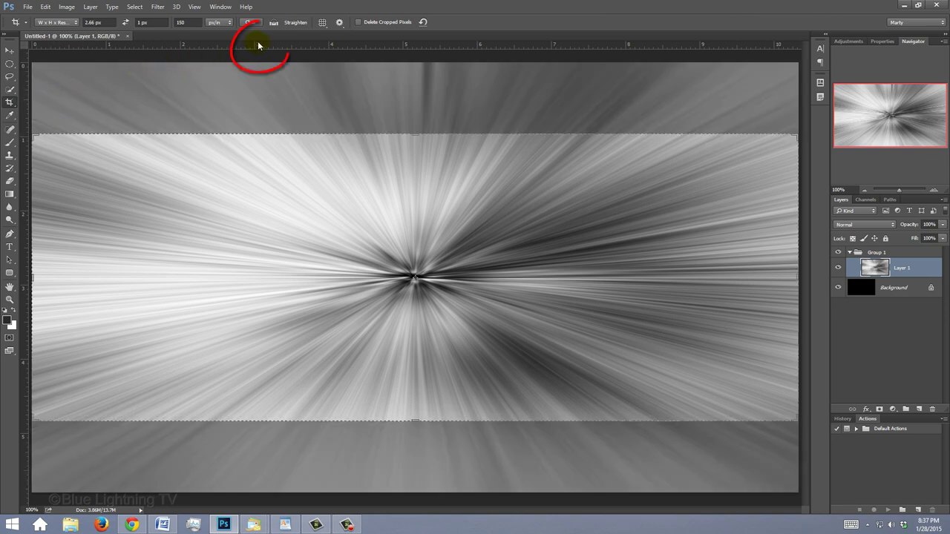
{"action": "left_click_drag", "start_coordinate": [259, 46], "coordinate": [249, 133]}
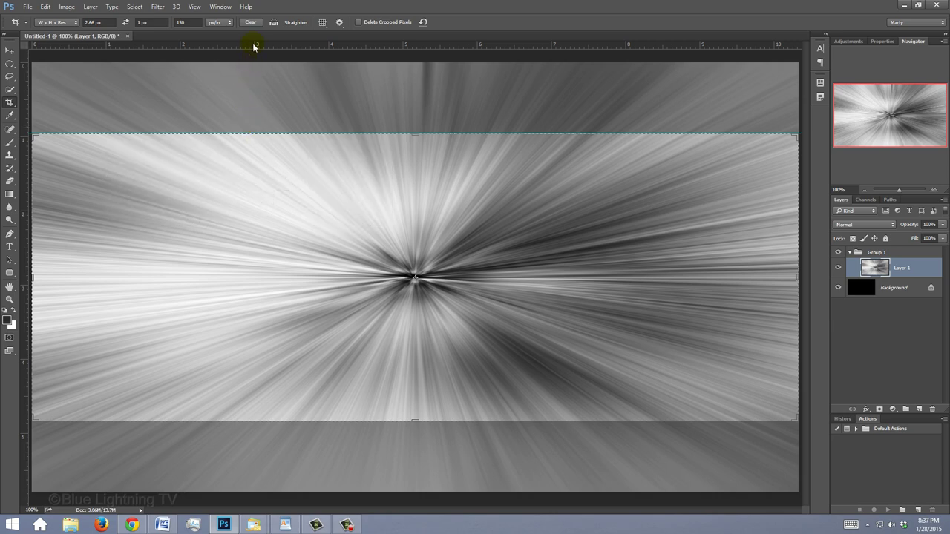
{"action": "left_click_drag", "start_coordinate": [251, 46], "coordinate": [205, 423]}
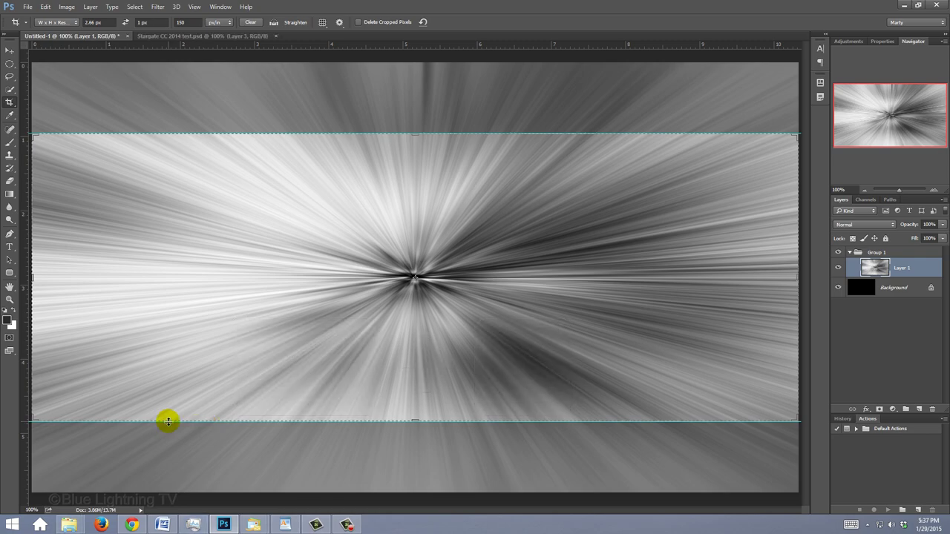
Step: Marquee-select the band between the guides and add it as a layer mask on Group 1
{"action": "key", "text": "ctrl+minus"}
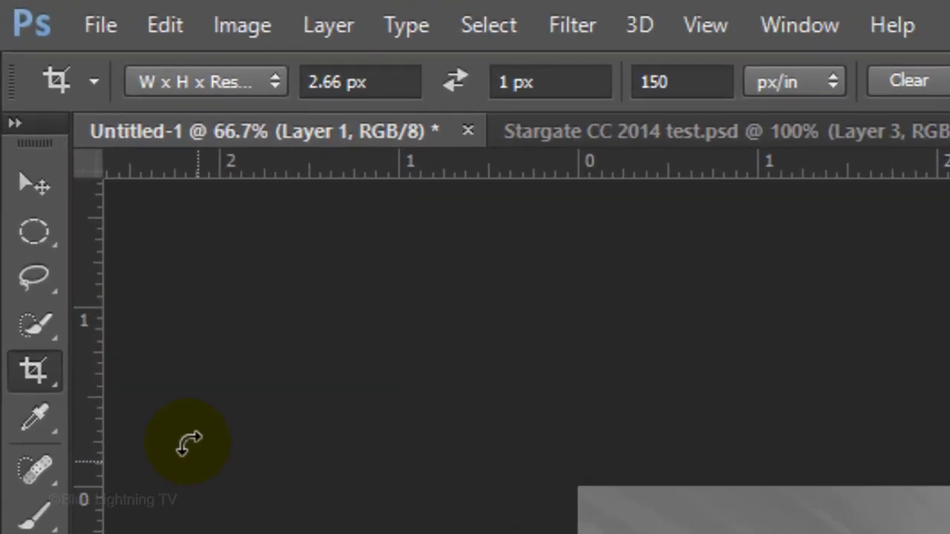
{"action": "left_click", "coordinate": [10, 63]}
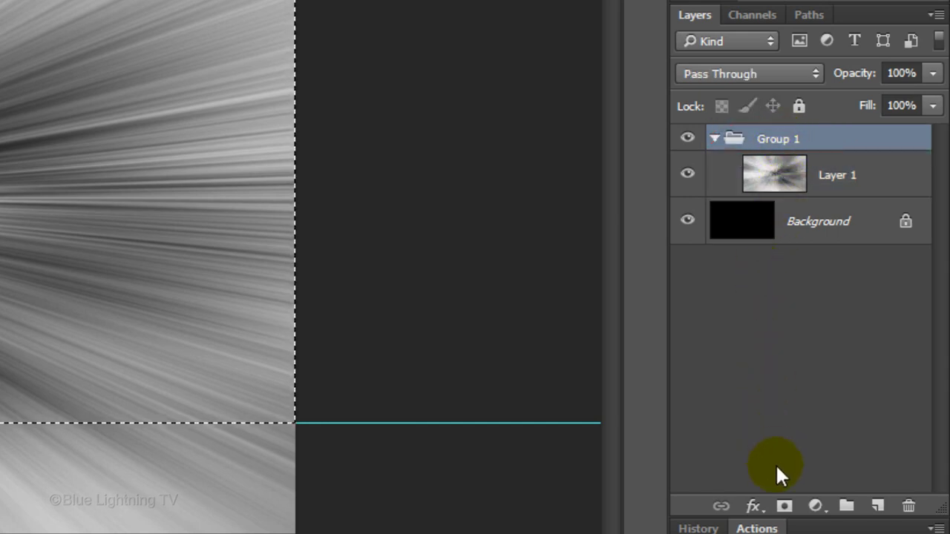
{"action": "left_click", "coordinate": [786, 509]}
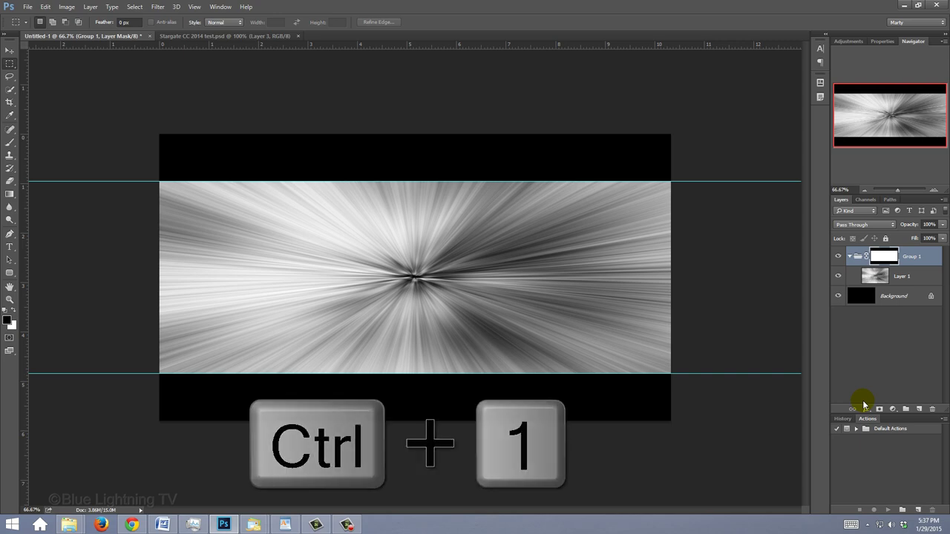
Step: Set the view back to 100% zoom
{"action": "key", "text": "ctrl+1"}
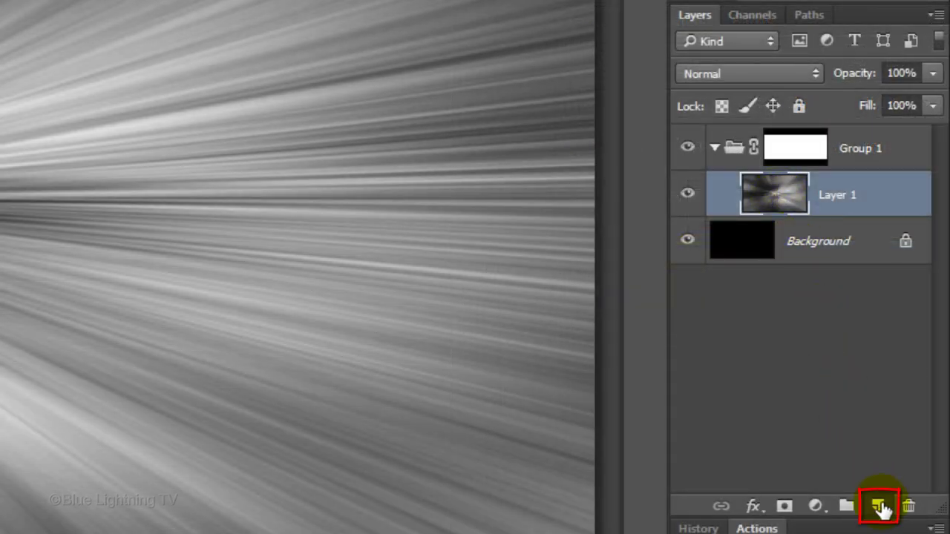
Step: Add Layer 2 and Alt-drag an elliptical selection outward from the burst's centre
{"action": "left_click", "coordinate": [879, 506]}
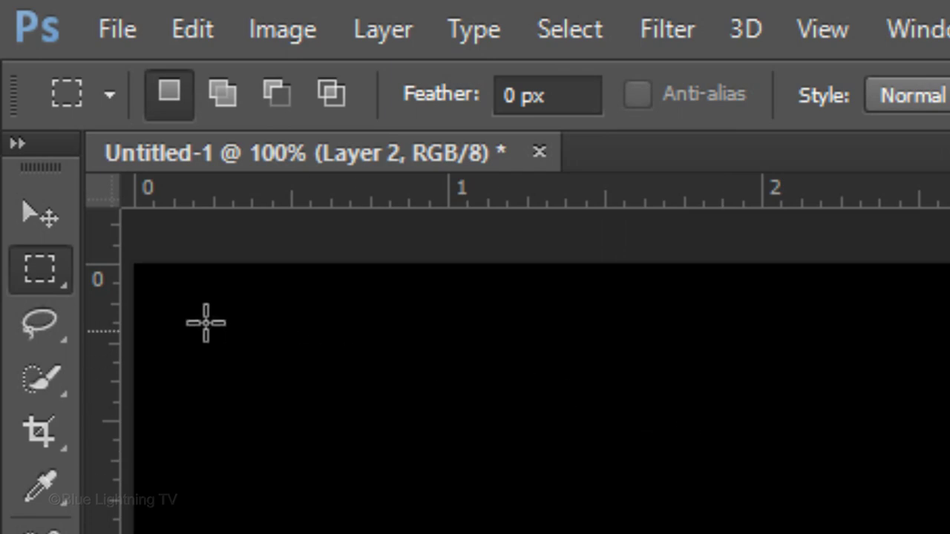
{"action": "left_click", "coordinate": [41, 268]}
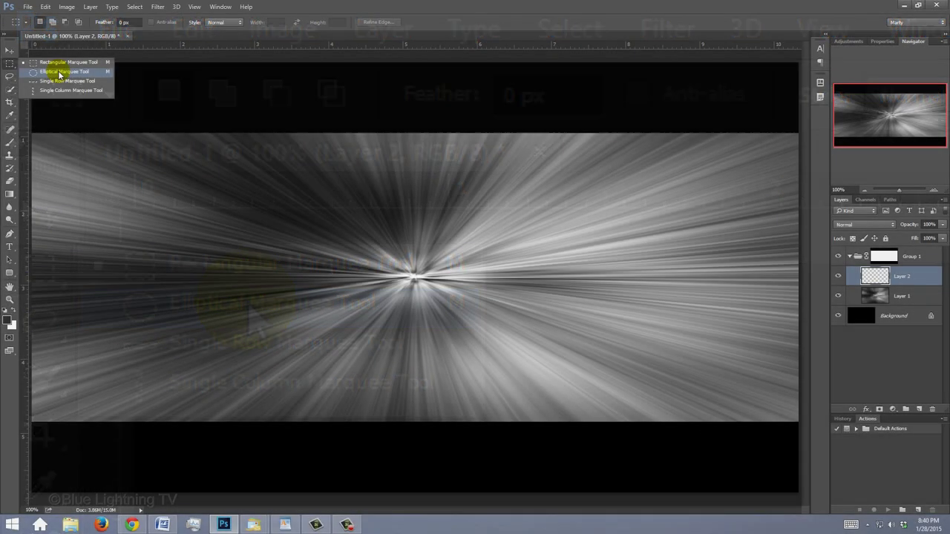
{"action": "left_click", "coordinate": [252, 305]}
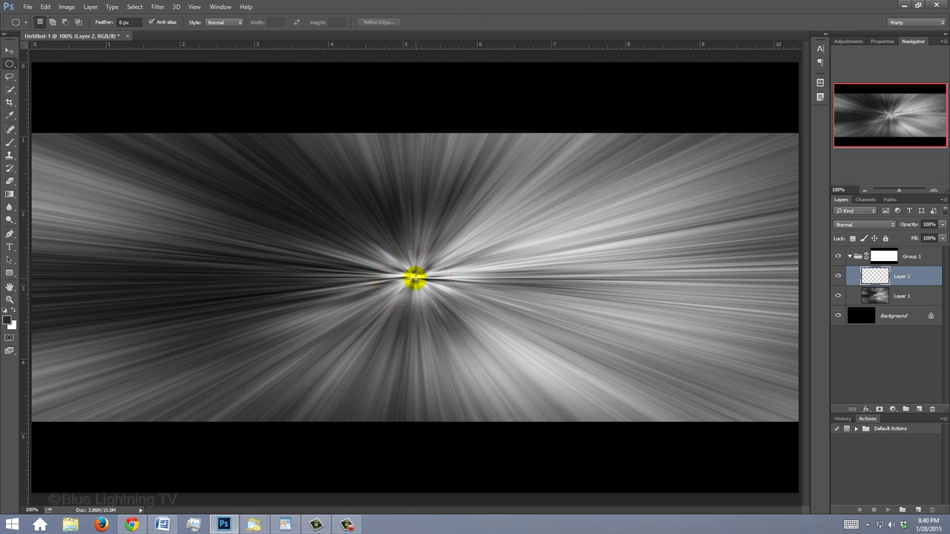
{"action": "key", "text": "alt"}
{"action": "left_click_drag", "start_coordinate": [414, 277], "coordinate": [703, 153]}
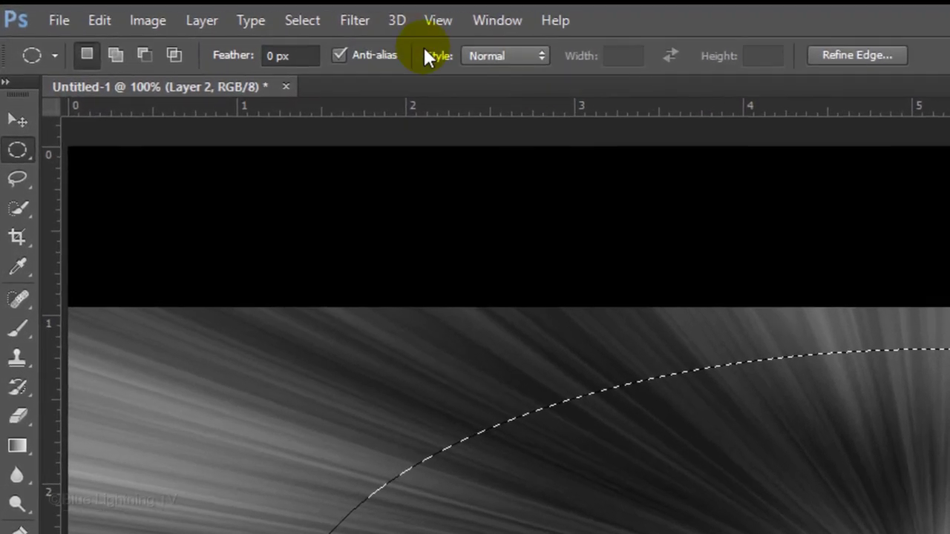
Step: Feather the elliptical selection by 100 pixels and invert it to the outer edges
{"action": "left_click", "coordinate": [245, 15]}
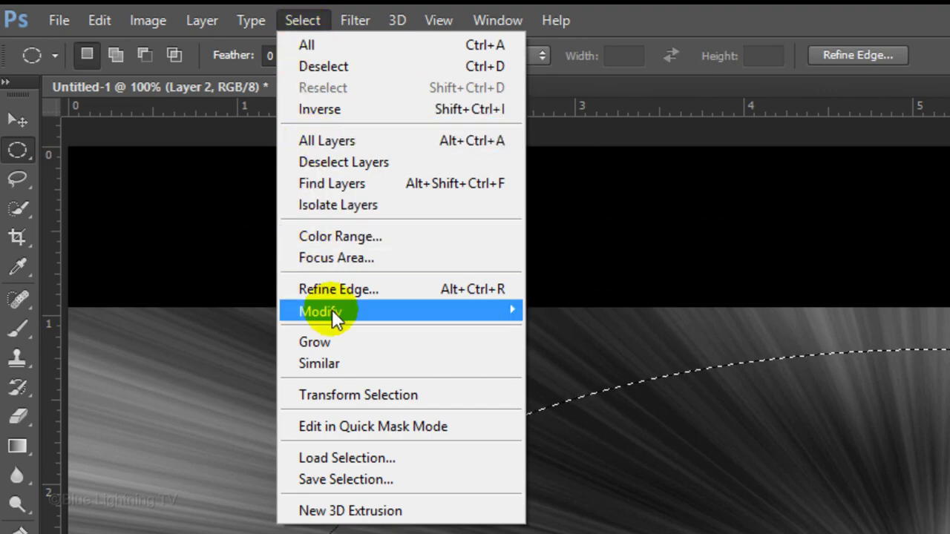
{"action": "mouse_move", "coordinate": [332, 310]}
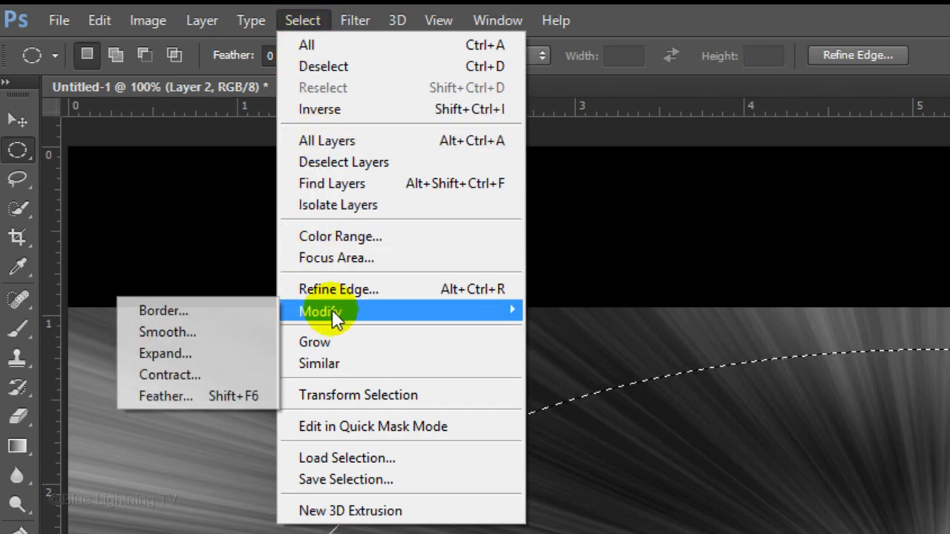
{"action": "left_click", "coordinate": [206, 395]}
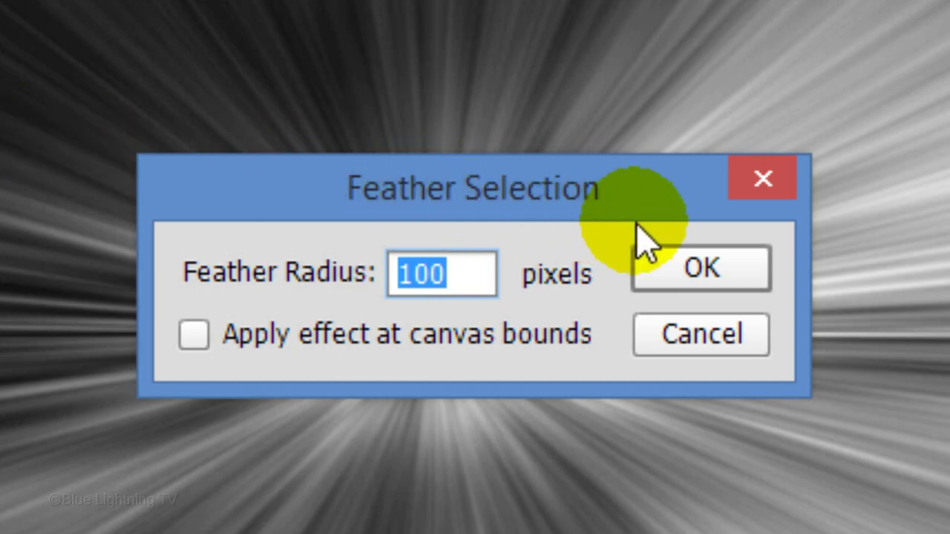
{"action": "left_click", "coordinate": [704, 268]}
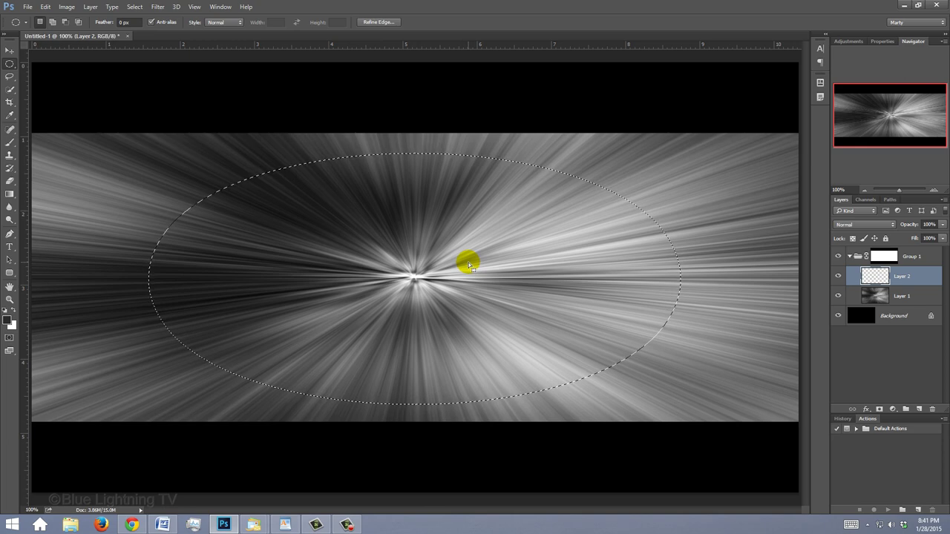
{"action": "key", "text": "ctrl+shift+i"}
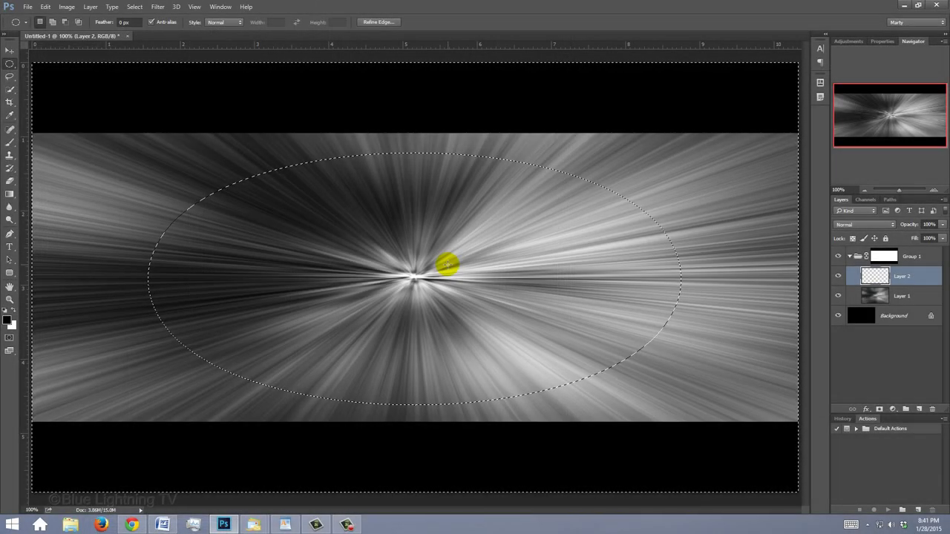
Step: Fill the edges with black, deselect, and set Layer 2 opacity to 80%
{"action": "key", "text": "alt+Delete"}
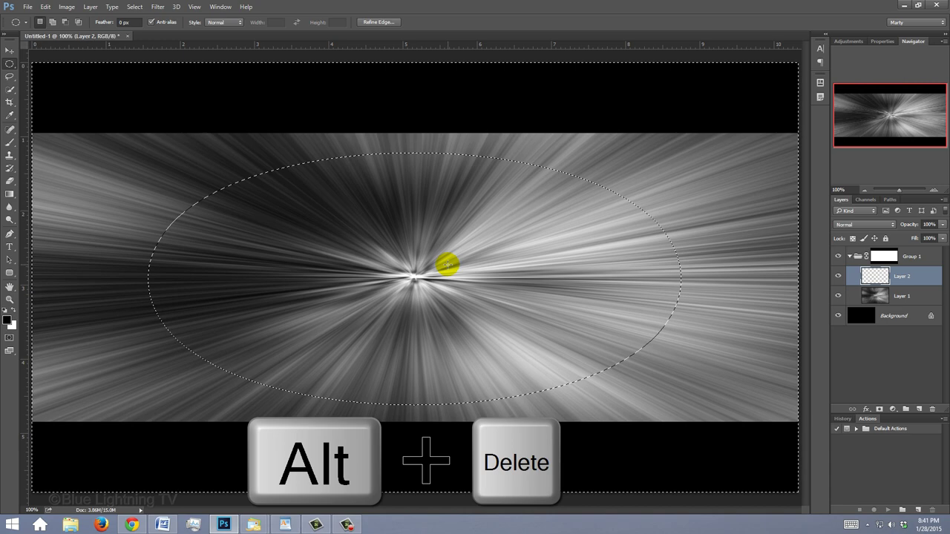
{"action": "key", "text": "ctrl+d"}
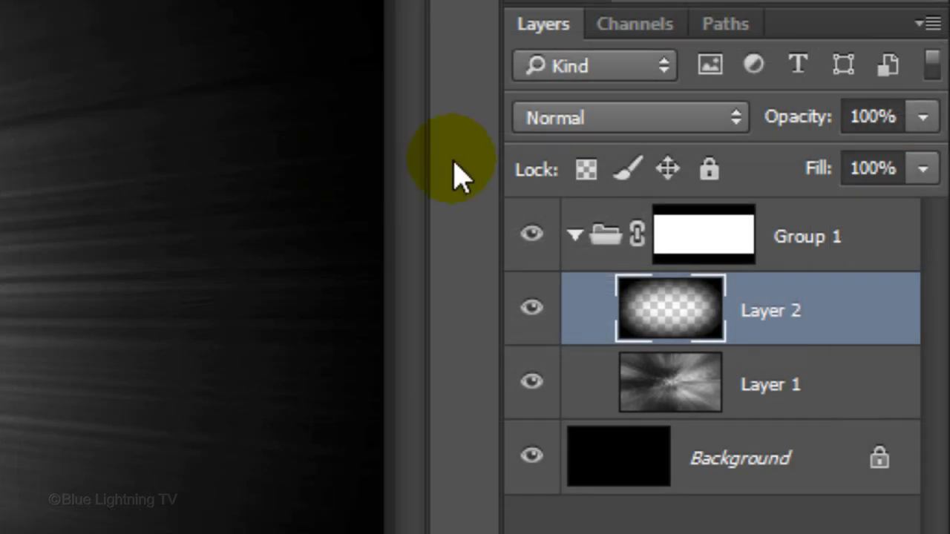
{"action": "left_click", "coordinate": [930, 224]}
{"action": "type", "text": "80"}
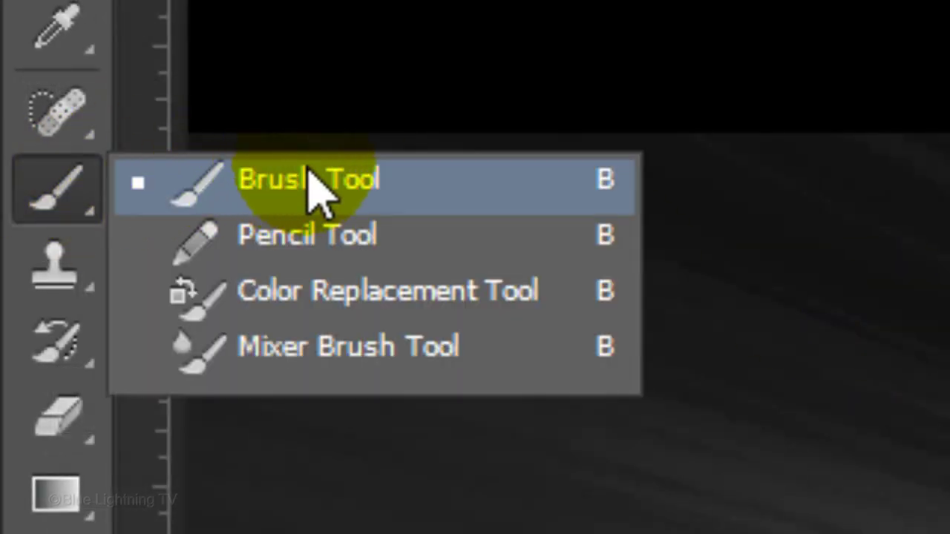
Step: Paint one soft white dab, 600 px at 0% hardness, over the burst's centre on Layer 3
{"action": "left_click", "coordinate": [311, 182]}
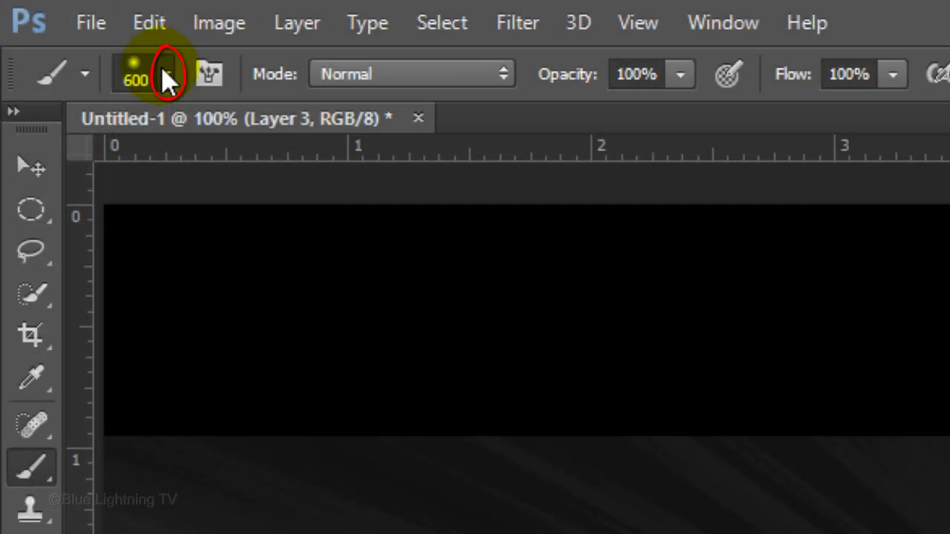
{"action": "left_click", "coordinate": [168, 78]}
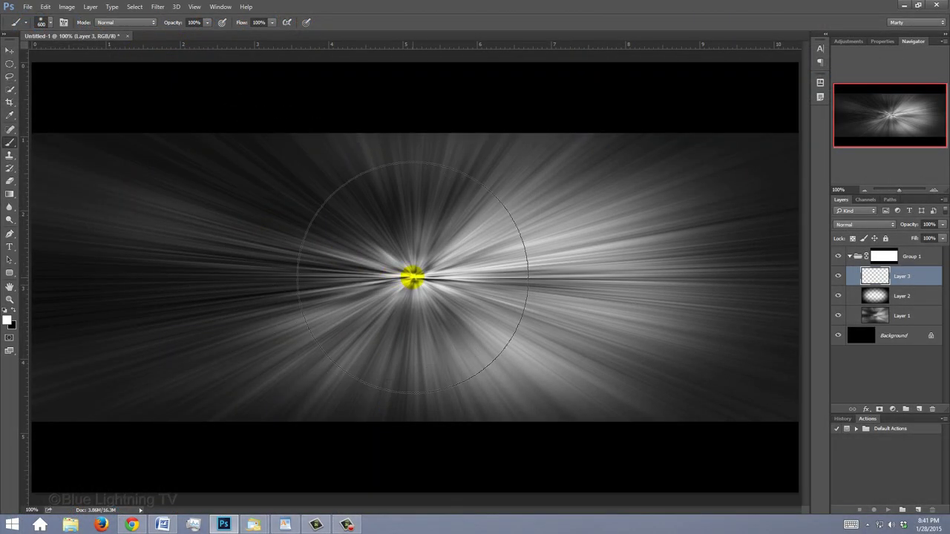
{"action": "left_click", "coordinate": [413, 276]}
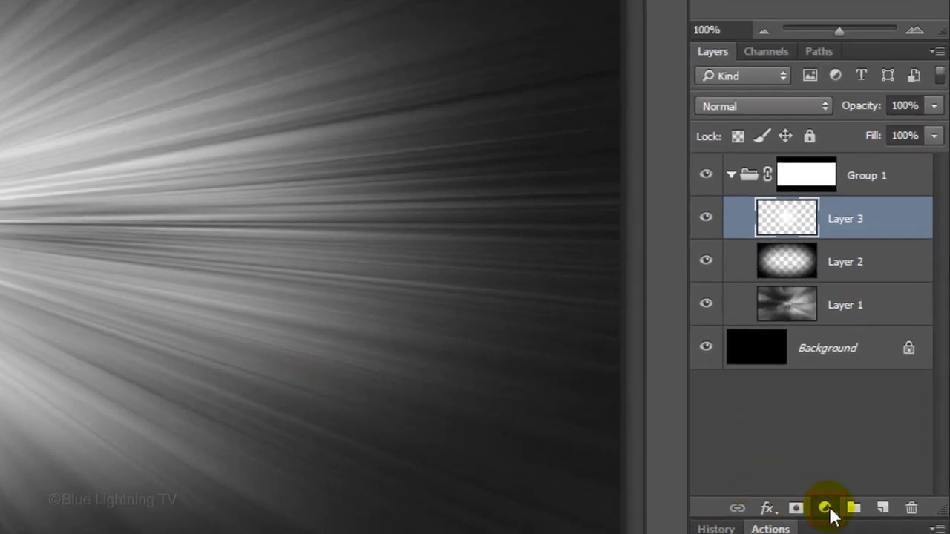
Step: Add a Gradient Fill layer and replace its gradient presets with the Color Harmonies 2 set
{"action": "left_click", "coordinate": [826, 509]}
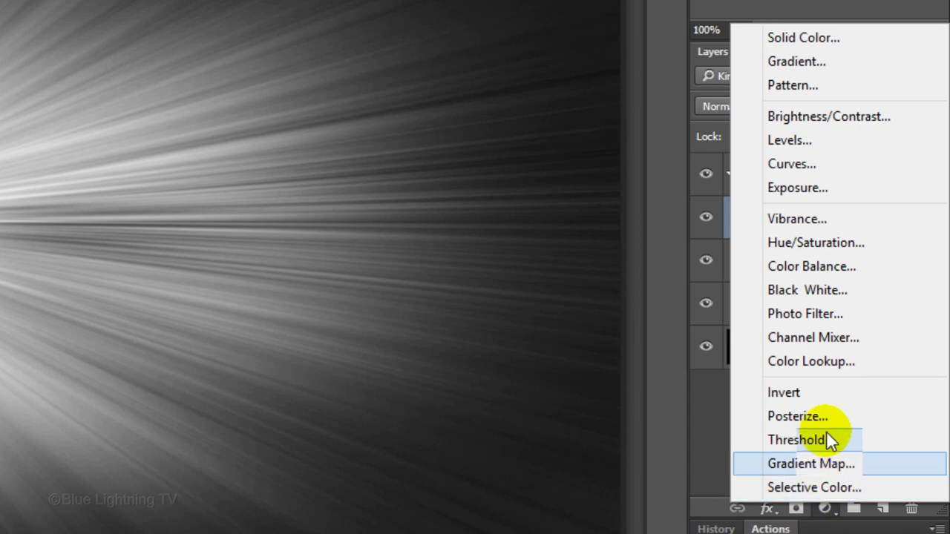
{"action": "left_click", "coordinate": [807, 63]}
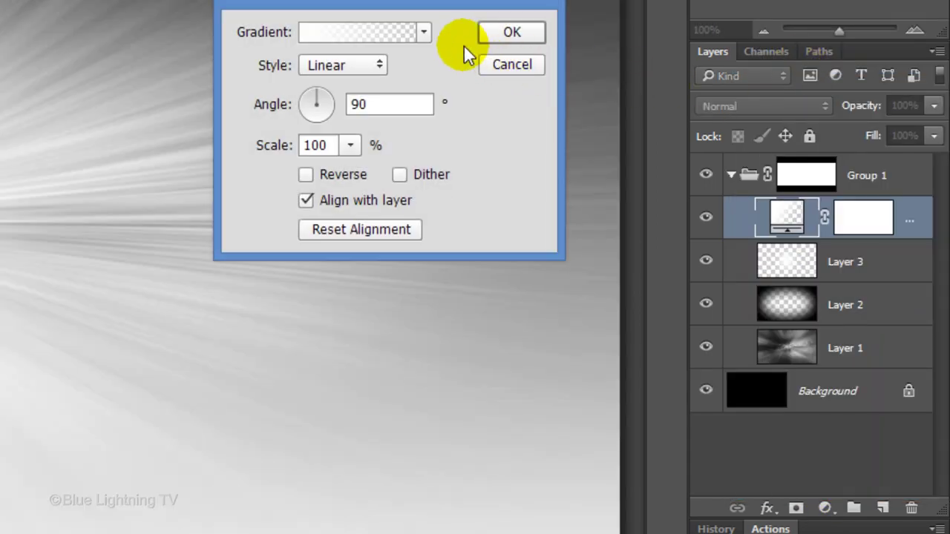
{"action": "left_click", "coordinate": [426, 32]}
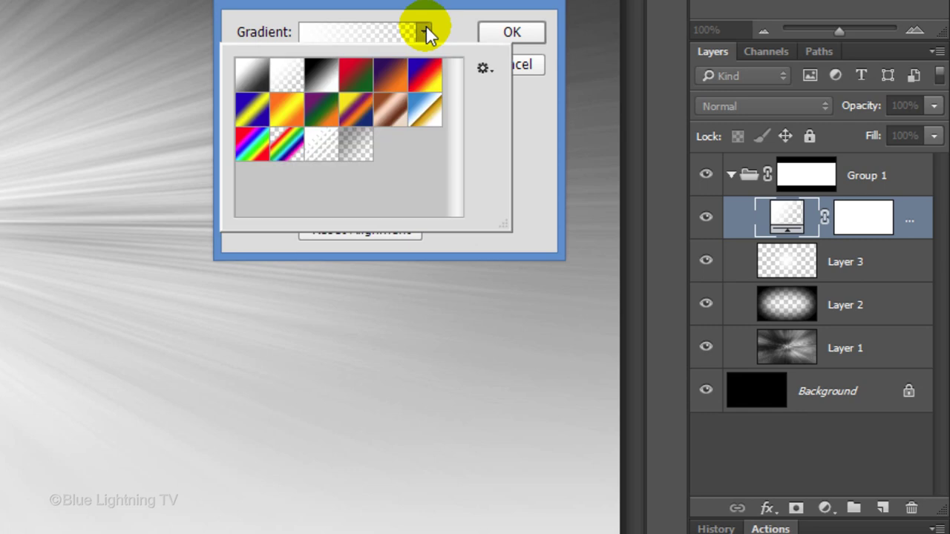
{"action": "left_click", "coordinate": [482, 70]}
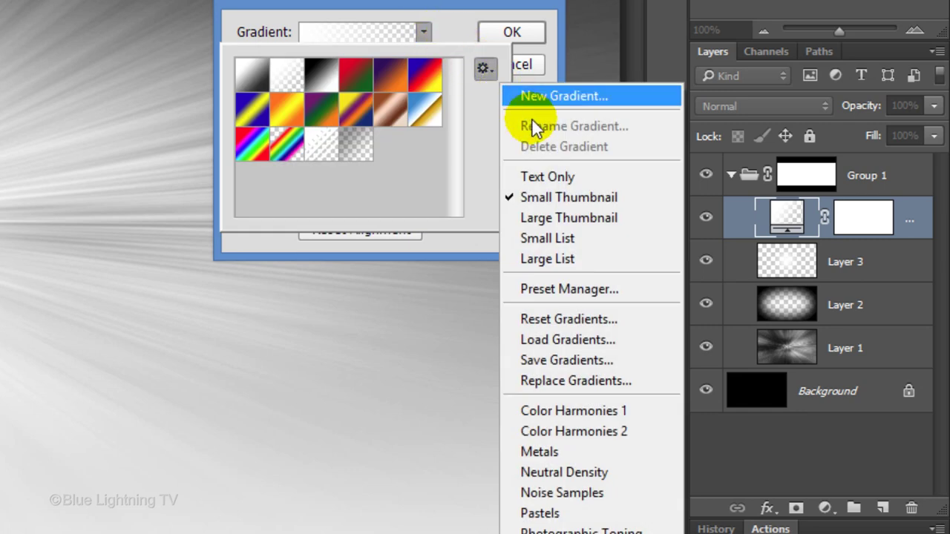
{"action": "left_click", "coordinate": [531, 431]}
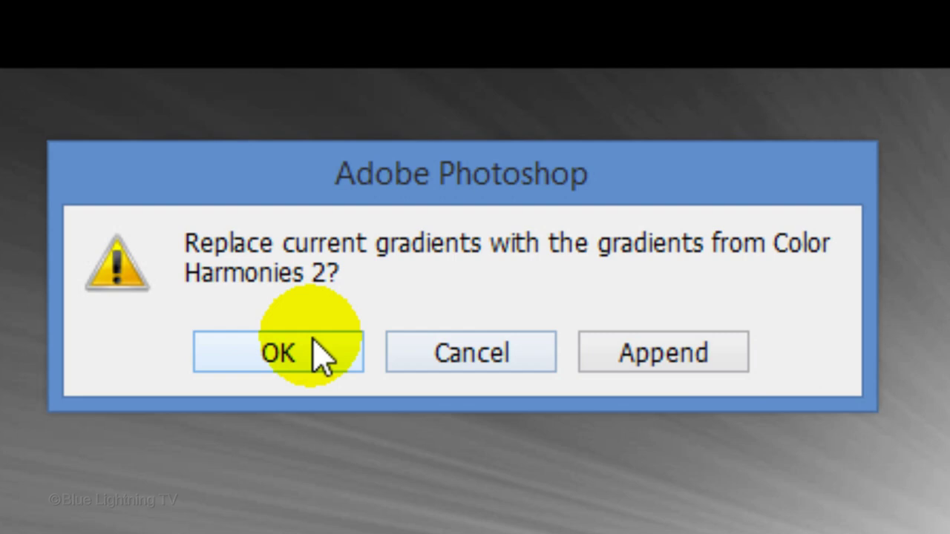
{"action": "left_click", "coordinate": [319, 355]}
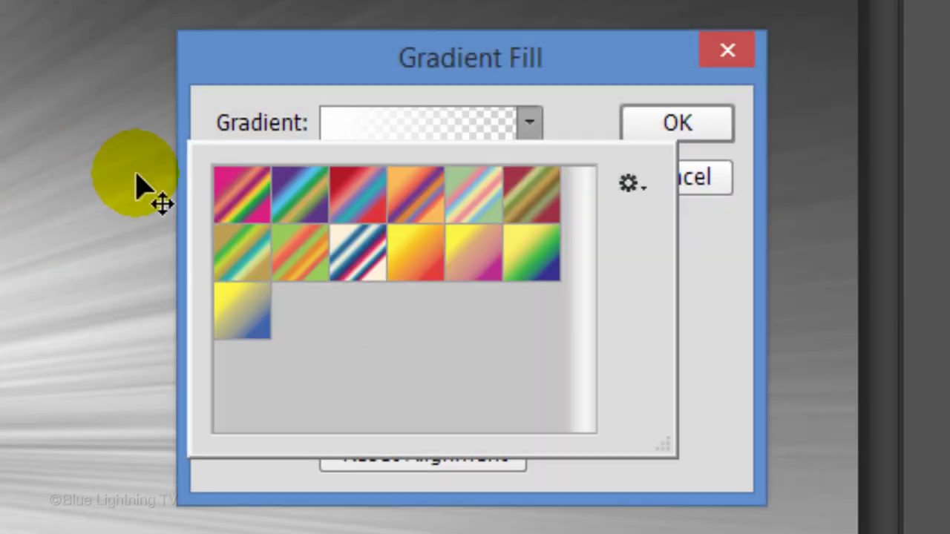
Step: Use the second Color Harmonies 2 gradient, Radial style, at 1000% scale
{"action": "left_click", "coordinate": [309, 199]}
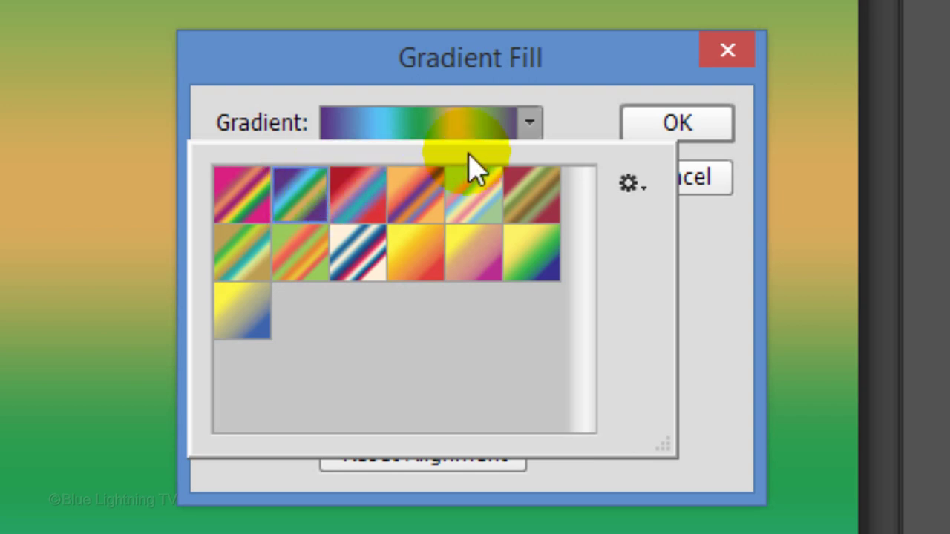
{"action": "left_click", "coordinate": [586, 106]}
{"action": "left_click", "coordinate": [454, 182]}
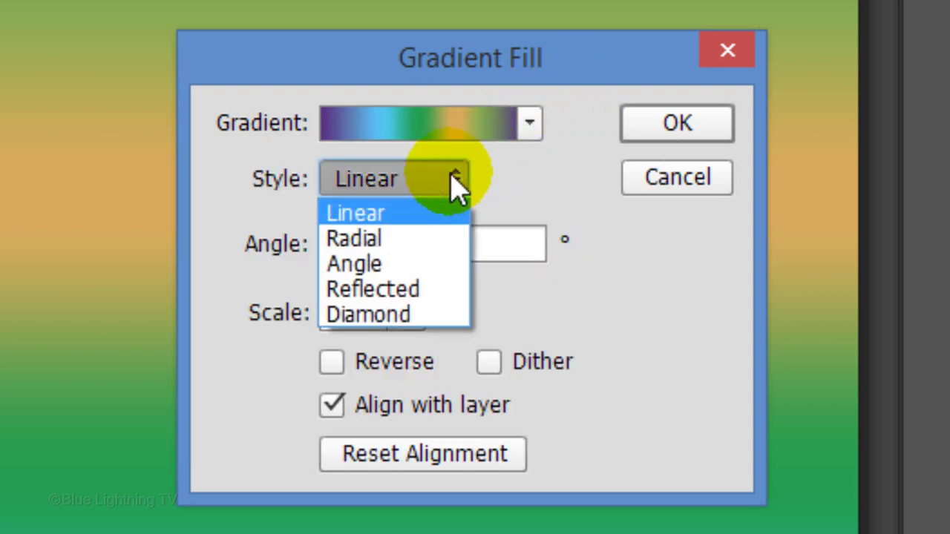
{"action": "left_click", "coordinate": [382, 239]}
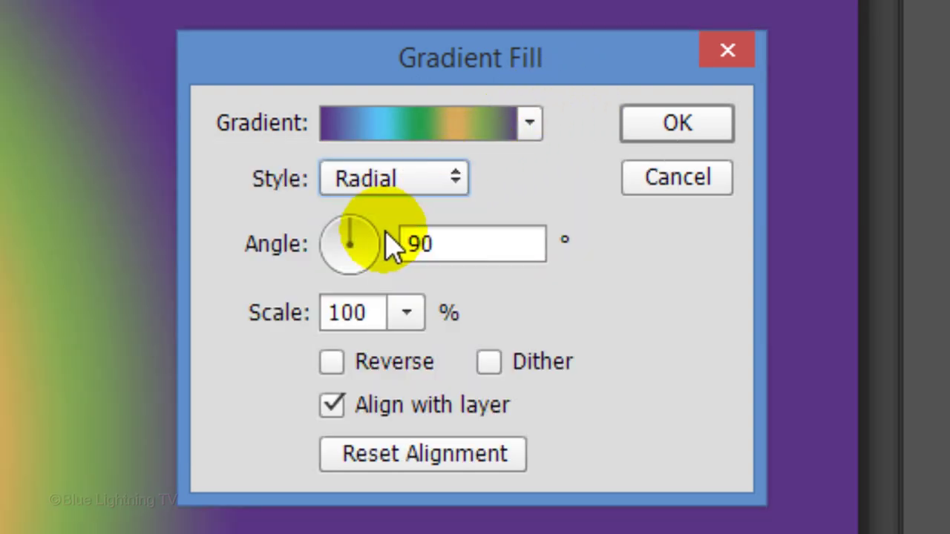
{"action": "left_click", "coordinate": [406, 313]}
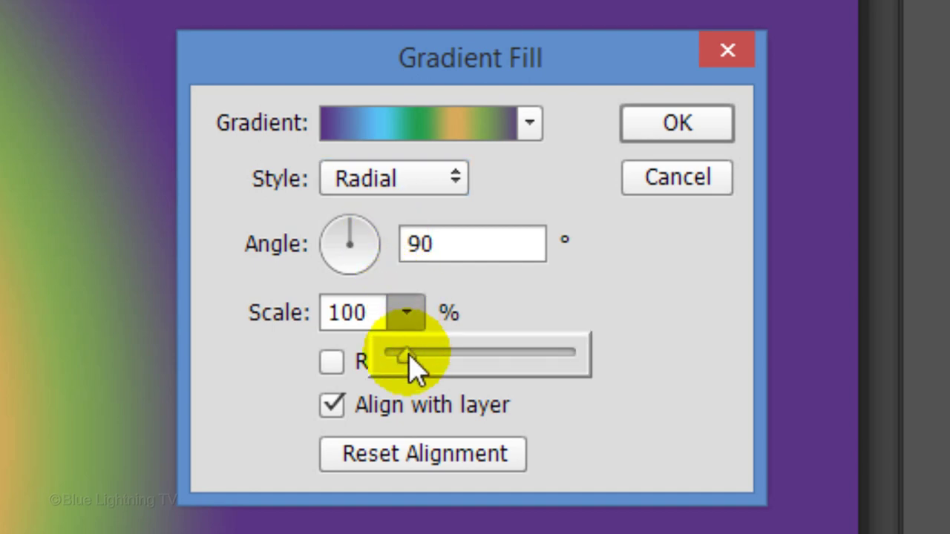
{"action": "left_click_drag", "start_coordinate": [407, 359], "coordinate": [674, 392]}
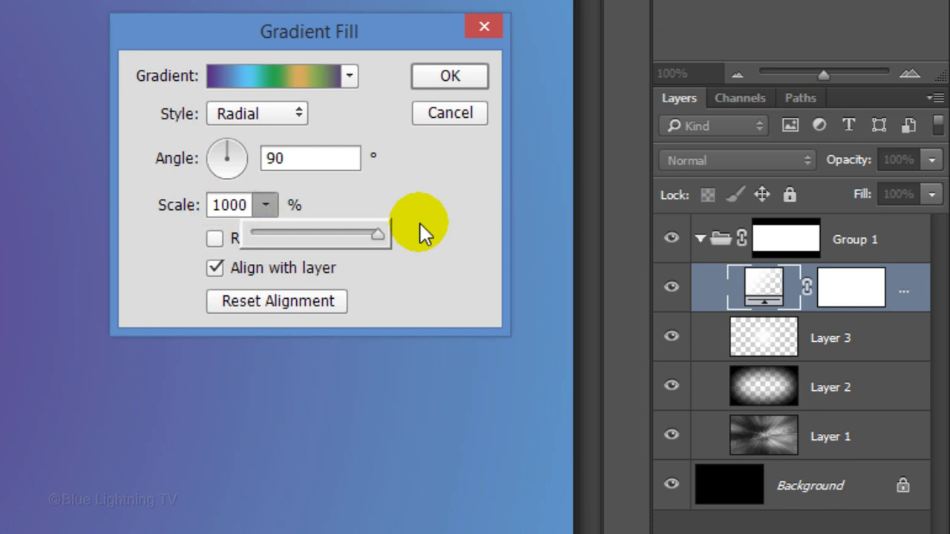
Step: Confirm the gradient fill and set that layer's blend mode to Color
{"action": "left_click", "coordinate": [450, 75]}
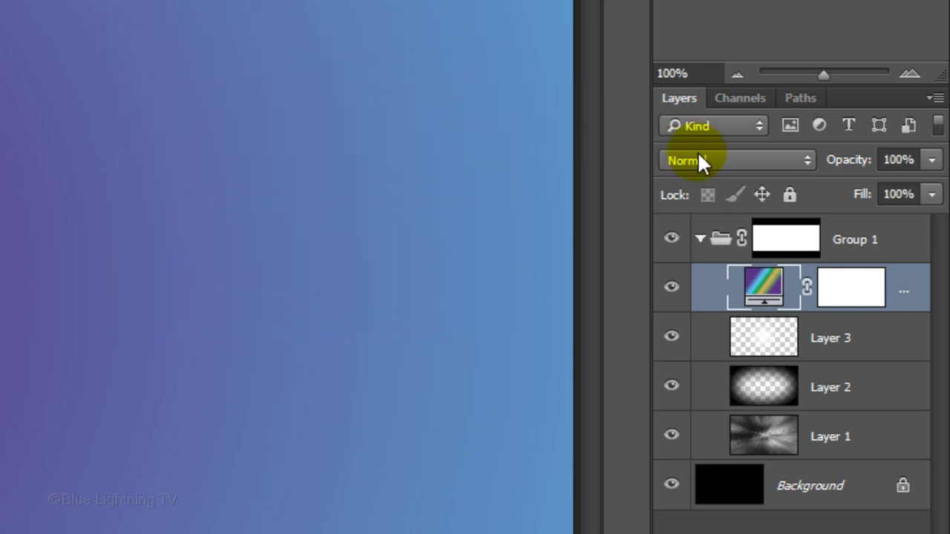
{"action": "left_click", "coordinate": [698, 157]}
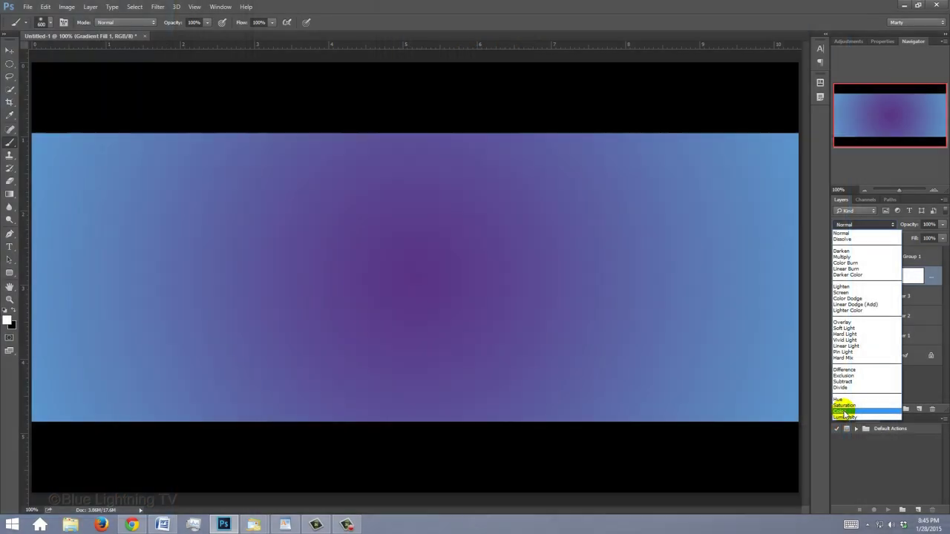
{"action": "left_click", "coordinate": [482, 453]}
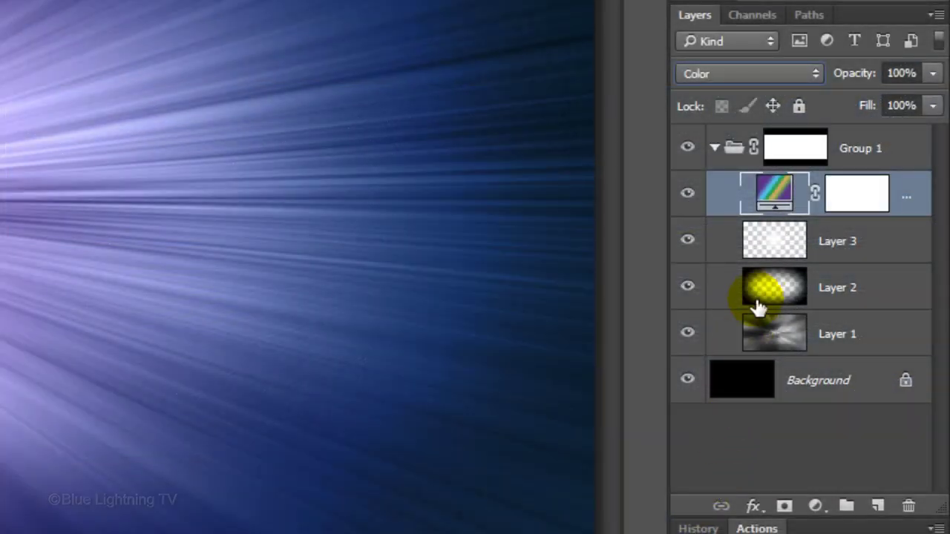
Step: Create Layer 4 above Layer 3, fill it with black, and blend it in Screen mode
{"action": "left_click", "coordinate": [769, 250]}
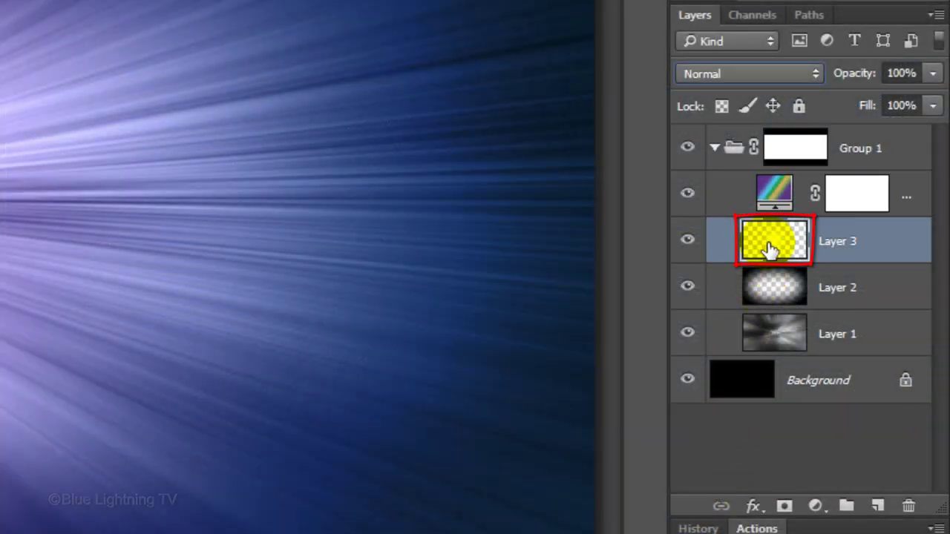
{"action": "left_click", "coordinate": [878, 506]}
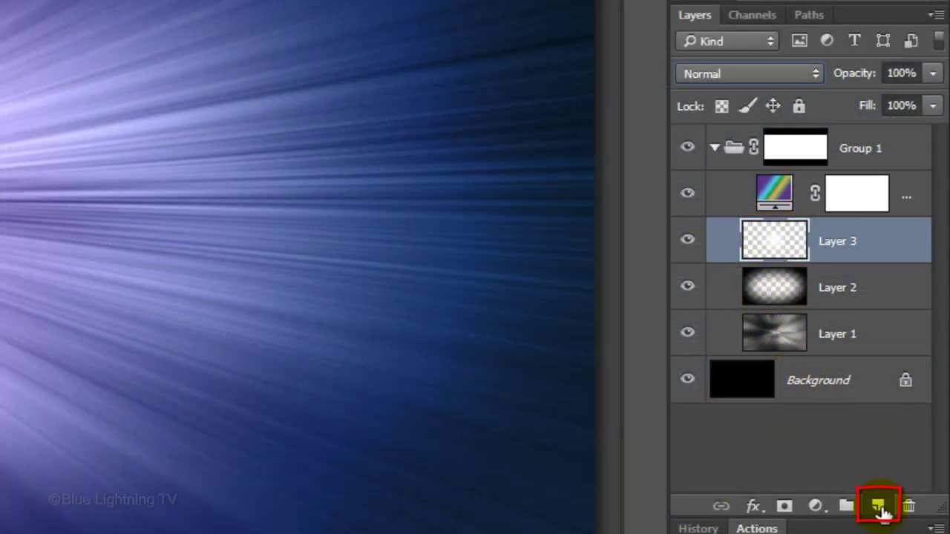
{"action": "left_click", "coordinate": [878, 506]}
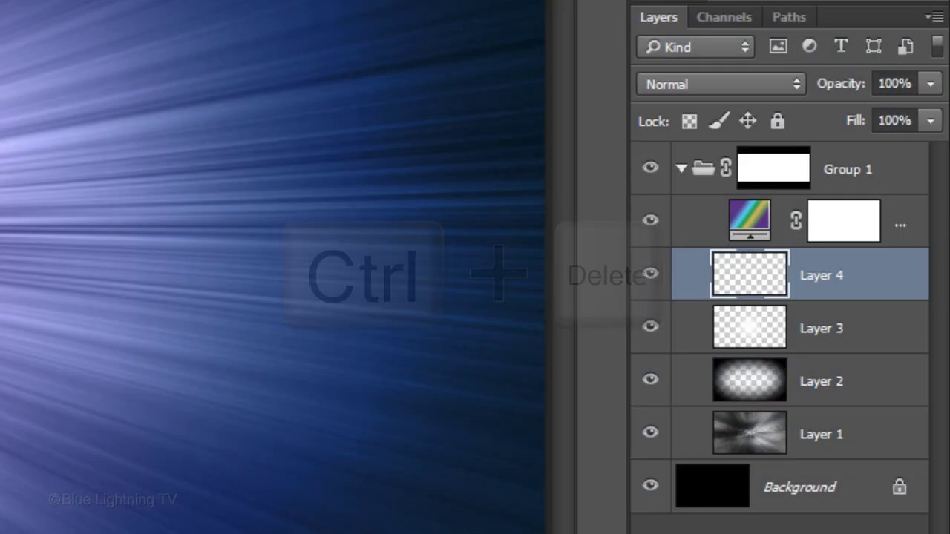
{"action": "key", "text": "ctrl+Delete"}
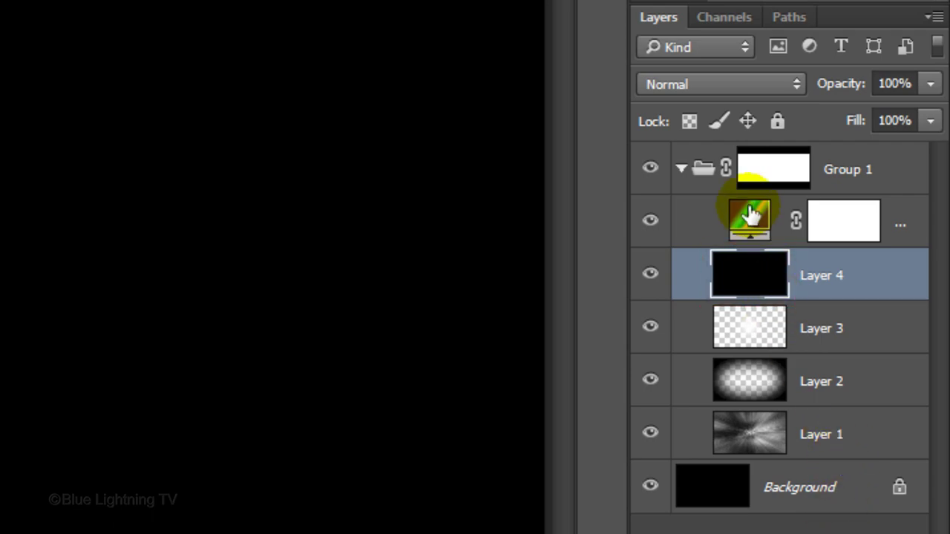
{"action": "left_click", "coordinate": [725, 84]}
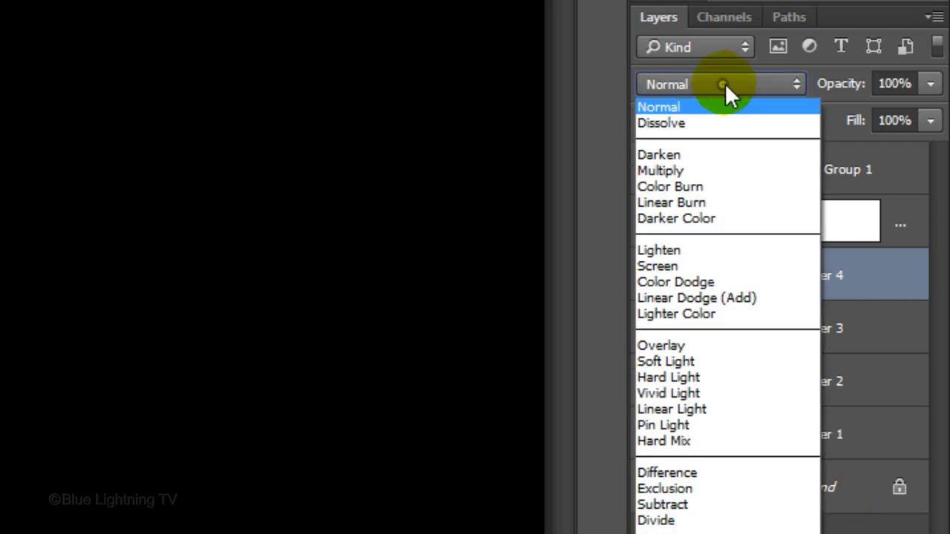
{"action": "left_click", "coordinate": [714, 264]}
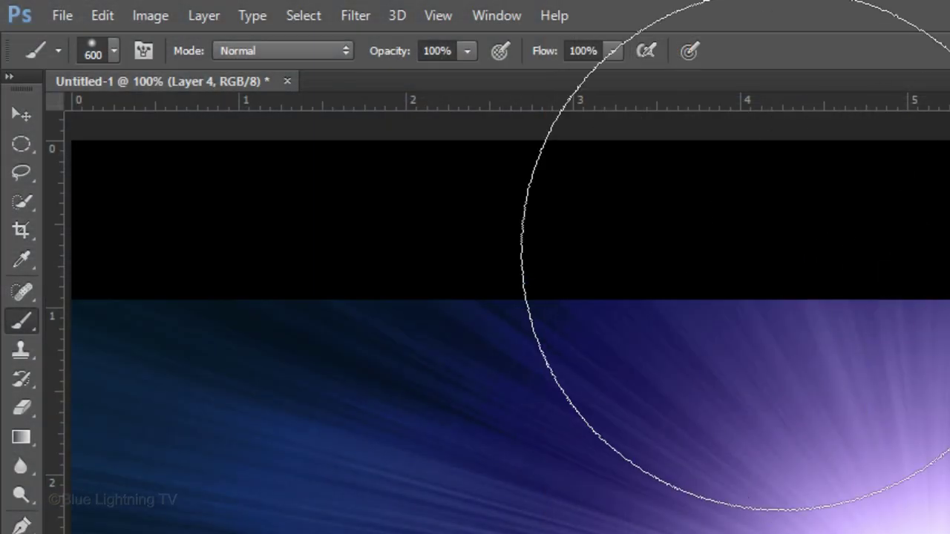
Step: Add 30% monochromatic Gaussian noise to the black Layer 4
{"action": "left_click", "coordinate": [358, 16]}
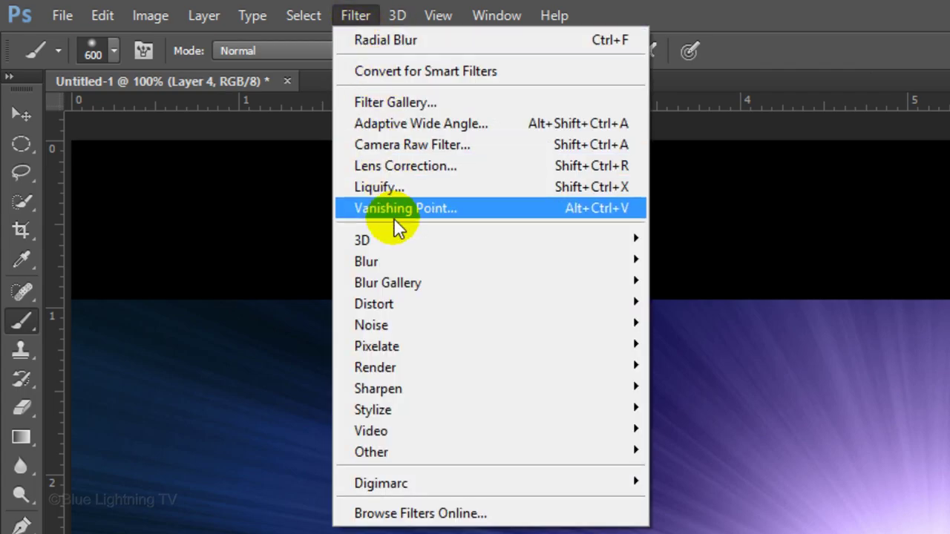
{"action": "mouse_move", "coordinate": [406, 323]}
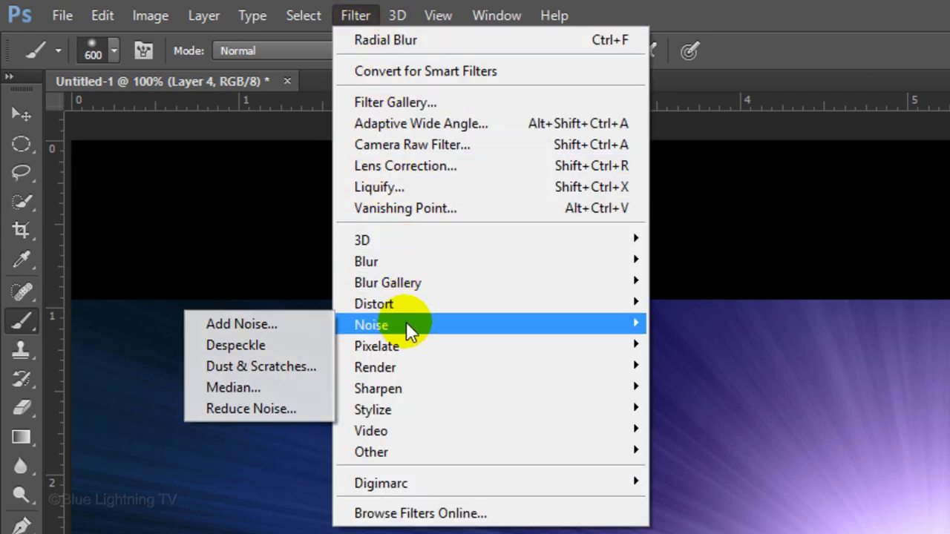
{"action": "left_click", "coordinate": [284, 324]}
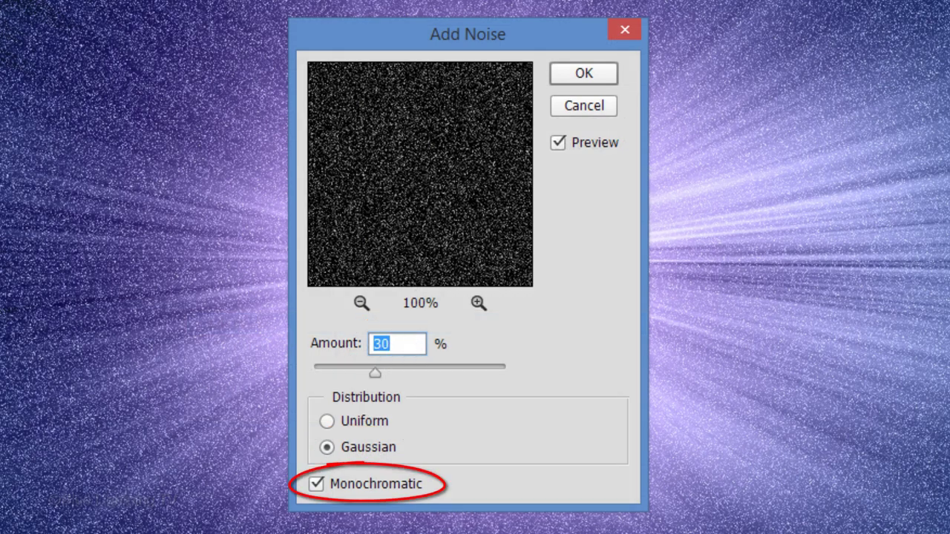
{"action": "left_click", "coordinate": [596, 71]}
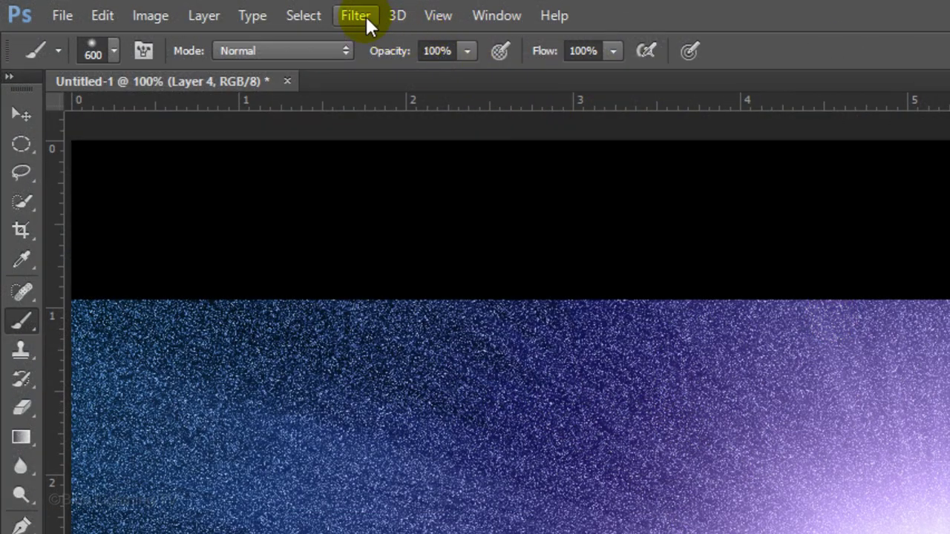
Step: Soften the noise with a Gaussian Blur of radius 0.5 pixels
{"action": "left_click", "coordinate": [365, 16]}
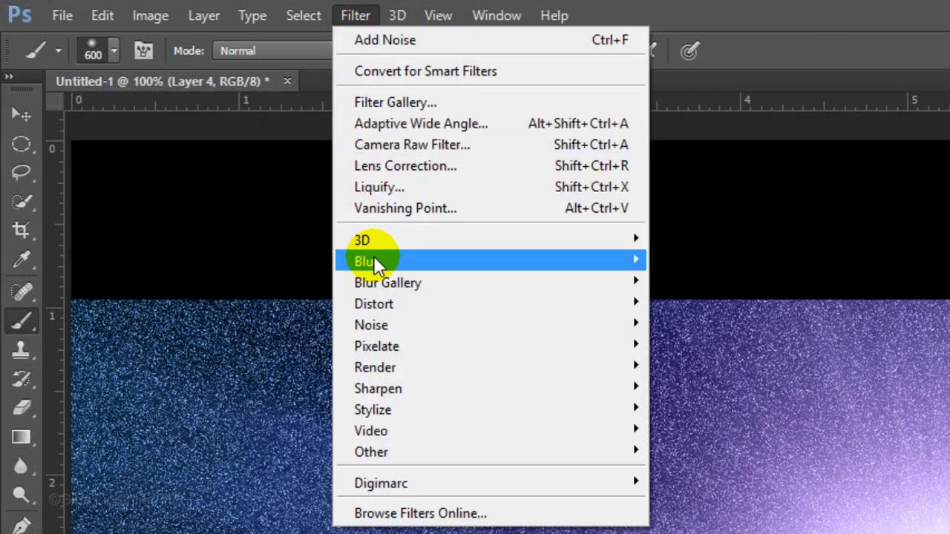
{"action": "mouse_move", "coordinate": [375, 265]}
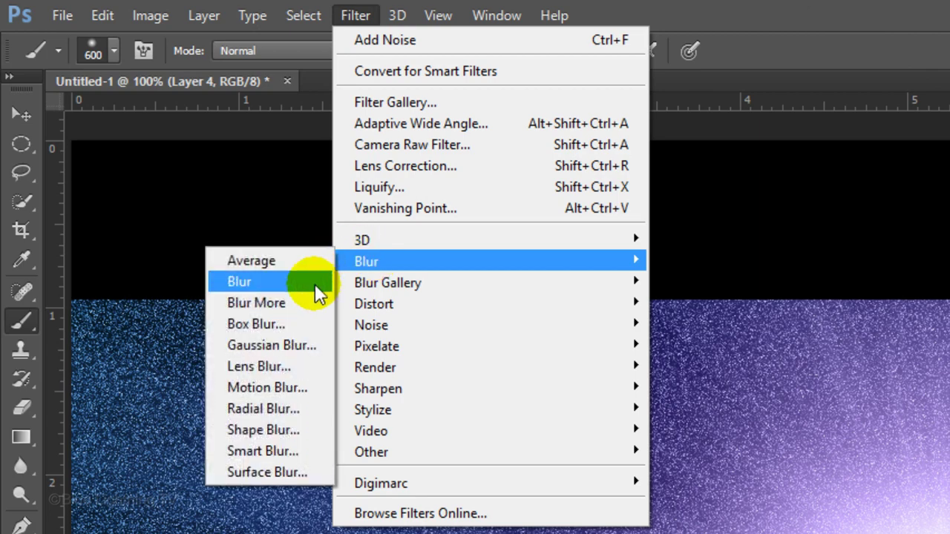
{"action": "left_click", "coordinate": [295, 352]}
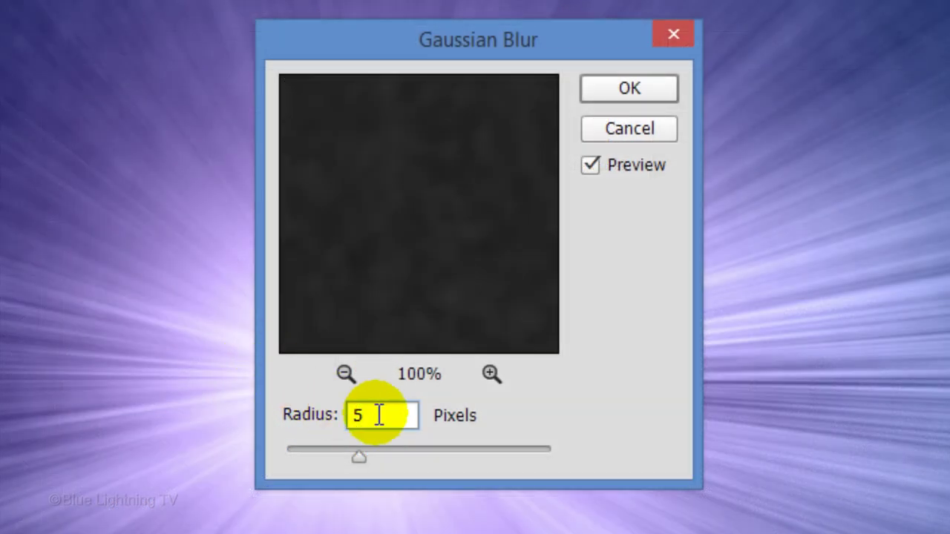
{"action": "key", "text": "BackSpace"}
{"action": "type", "text": ".5"}
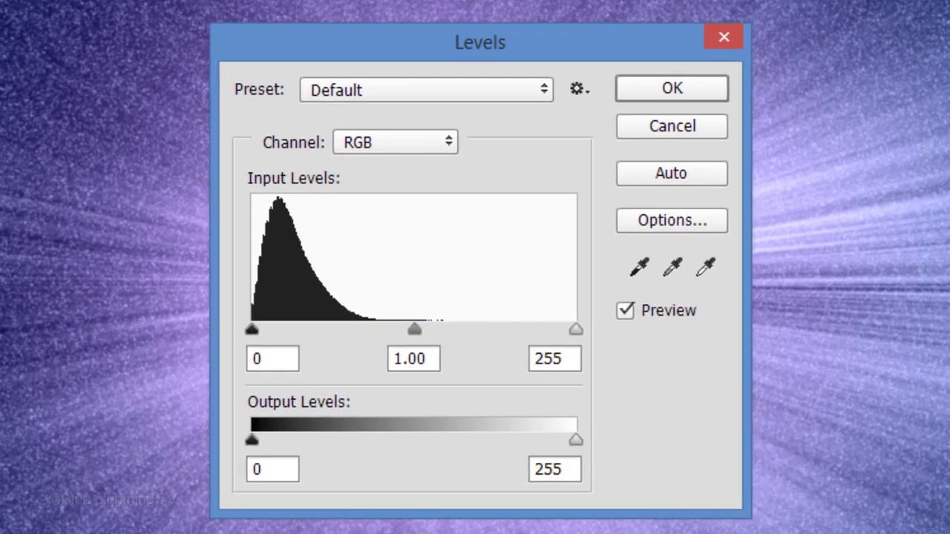
Step: Set the Levels input black point to 75 and the white point to 160
{"action": "left_click", "coordinate": [283, 358]}
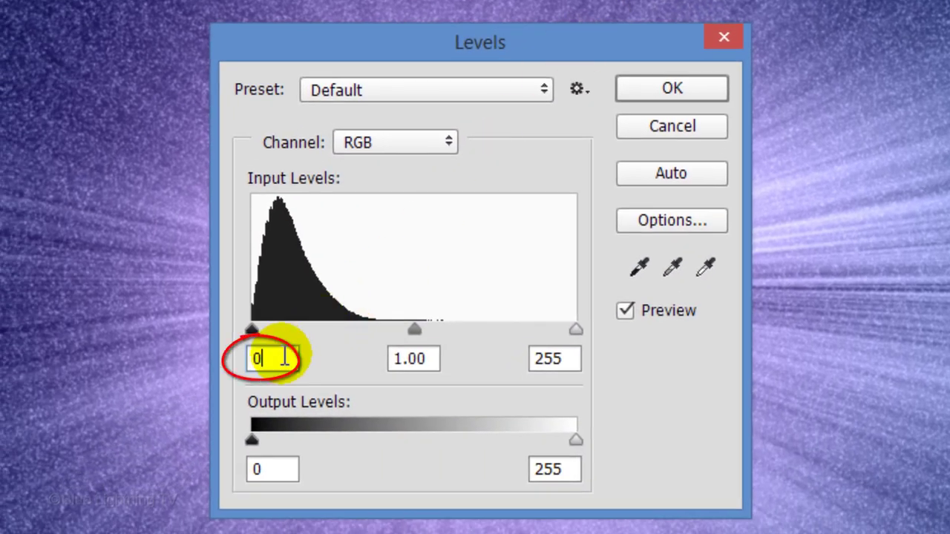
{"action": "double_click", "coordinate": [284, 359]}
{"action": "type", "text": "75"}
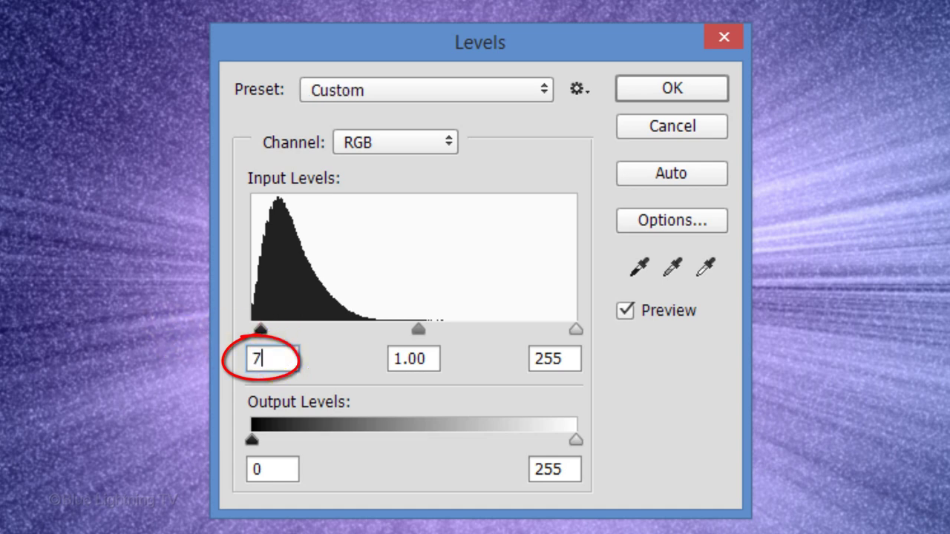
{"action": "left_click", "coordinate": [394, 357]}
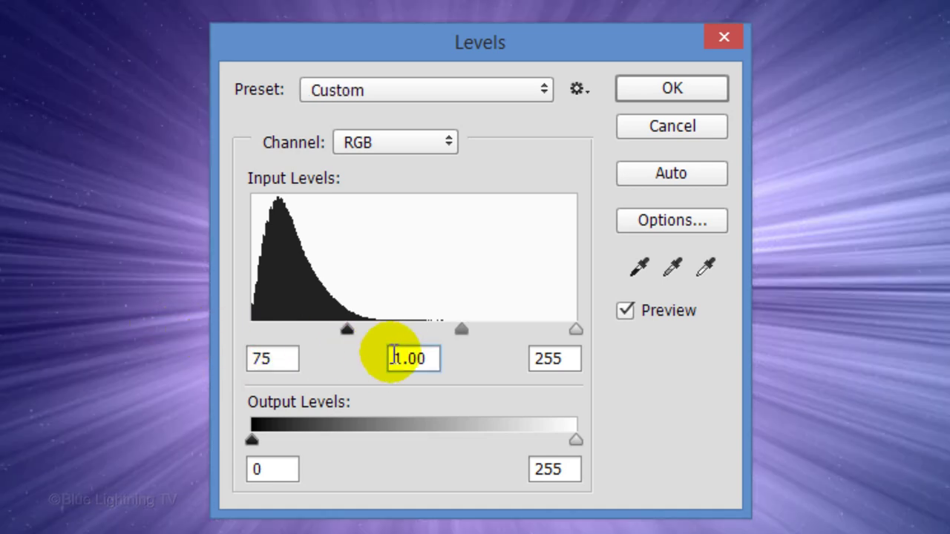
{"action": "left_click", "coordinate": [564, 359]}
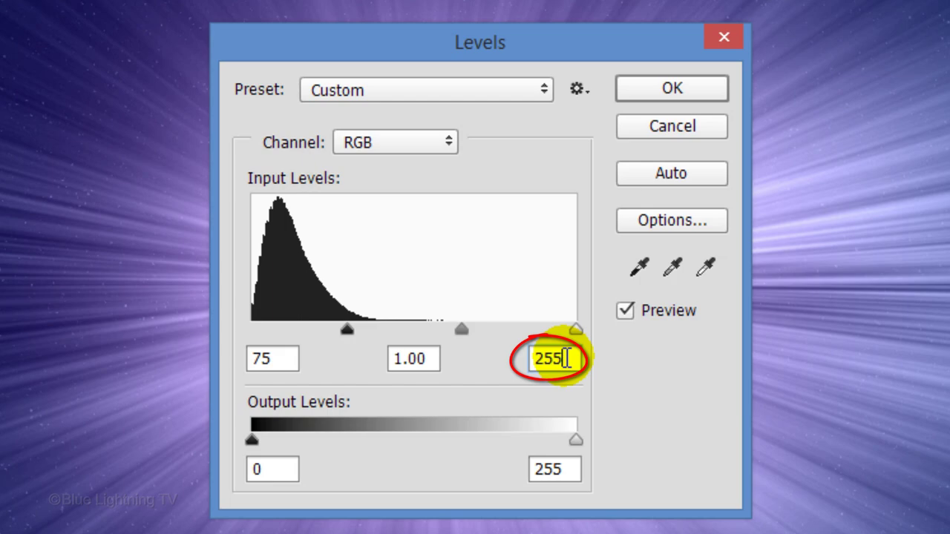
{"action": "left_click_drag", "start_coordinate": [577, 329], "coordinate": [455, 348]}
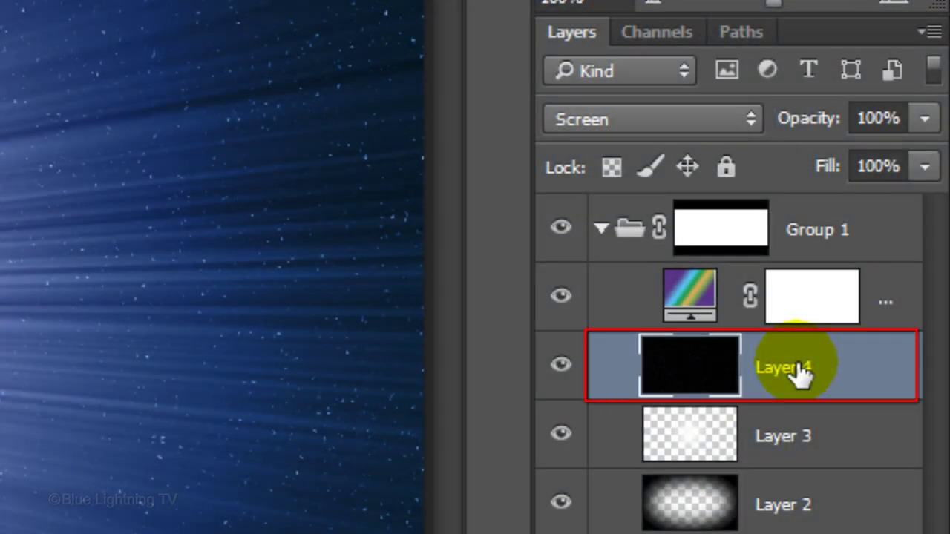
Step: Rename Layer 4 to 'Stars' and set its opacity to 70%
{"action": "double_click", "coordinate": [802, 372]}
{"action": "type", "text": "Stars"}
{"action": "key", "text": "Return"}
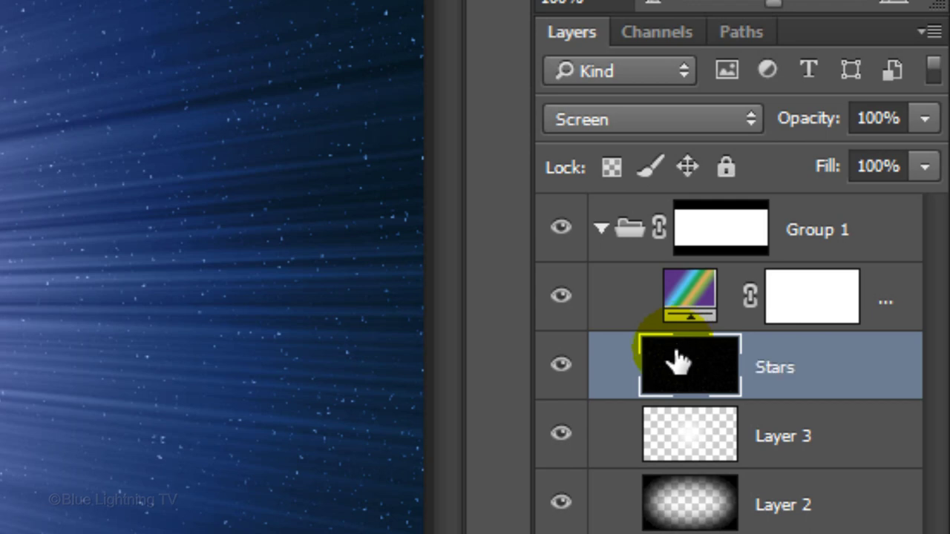
{"action": "left_click", "coordinate": [876, 118]}
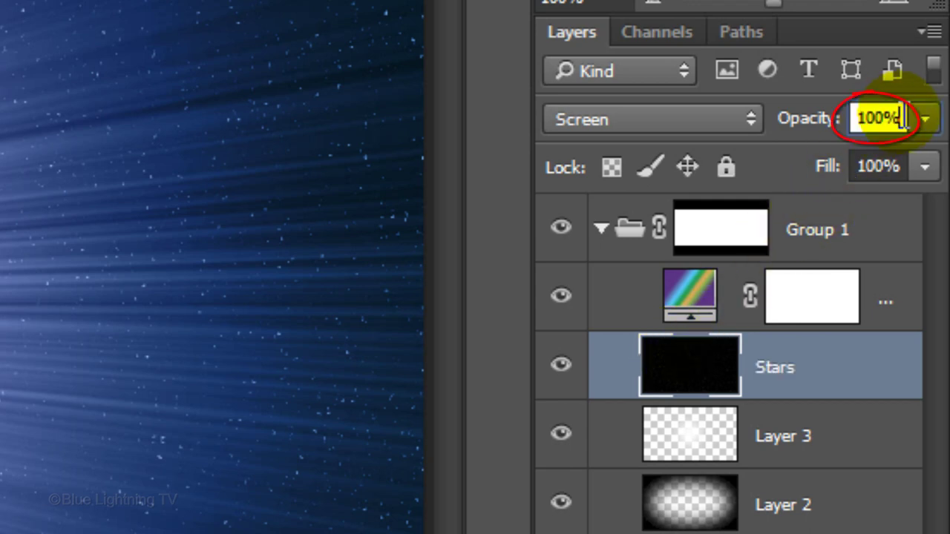
{"action": "type", "text": "70"}
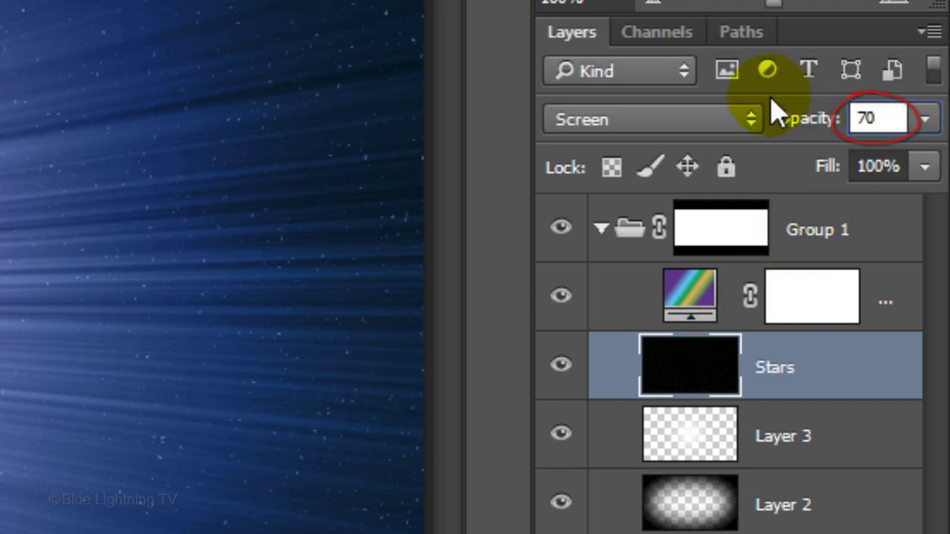
{"action": "key", "text": "Return"}
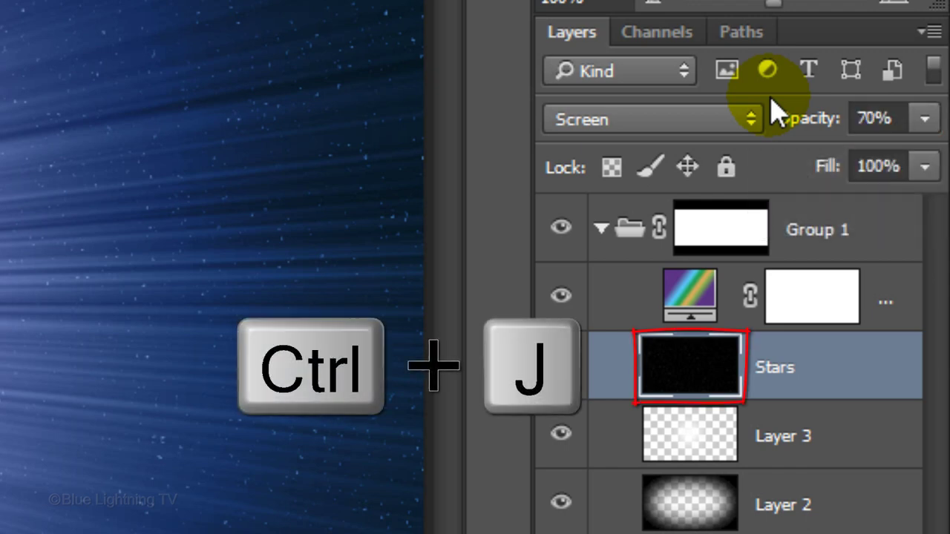
Step: Duplicate Stars as Stars copy and set the copy's opacity to 100%
{"action": "key", "text": "ctrl+j"}
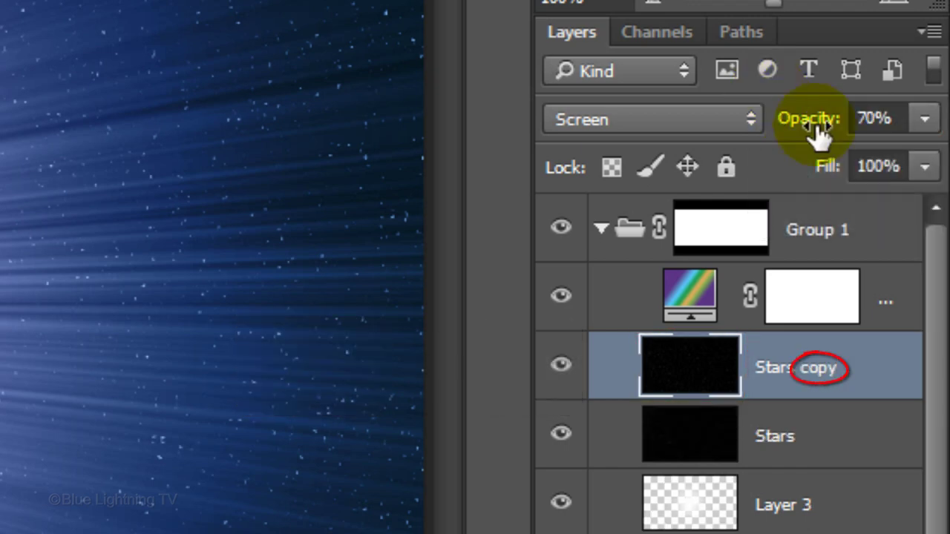
{"action": "left_click", "coordinate": [895, 119]}
{"action": "type", "text": "100"}
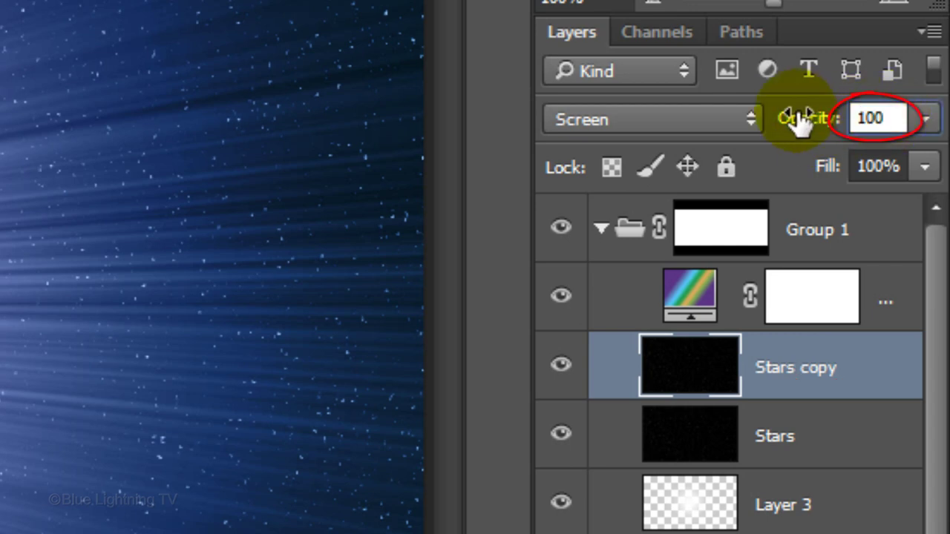
{"action": "key", "text": "Return"}
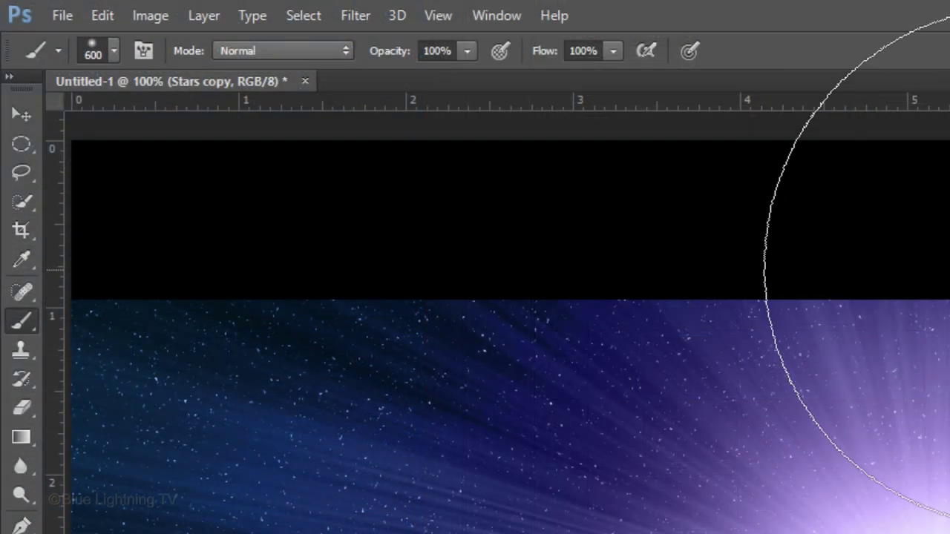
Step: Apply a Radial Blur of amount 5, Zoom method, Best quality, to Stars copy
{"action": "left_click", "coordinate": [357, 17]}
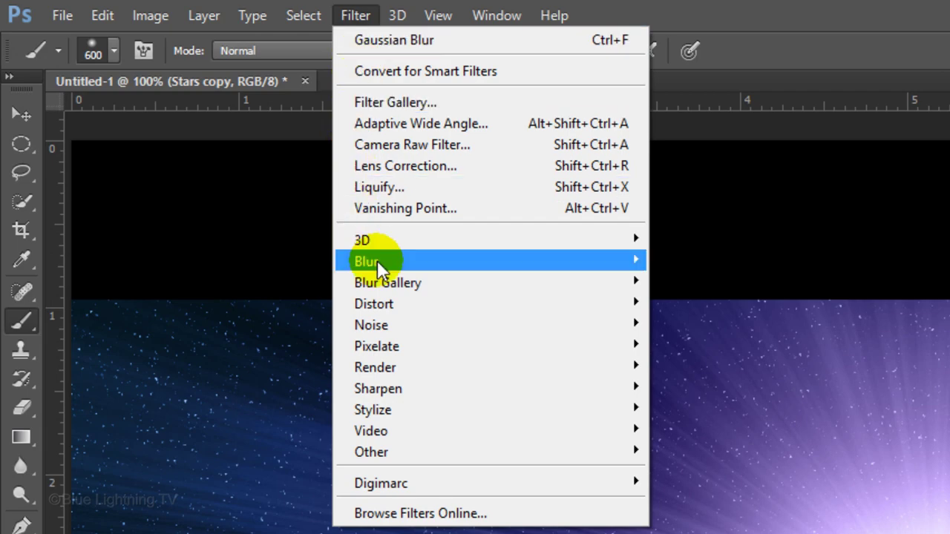
{"action": "mouse_move", "coordinate": [377, 261]}
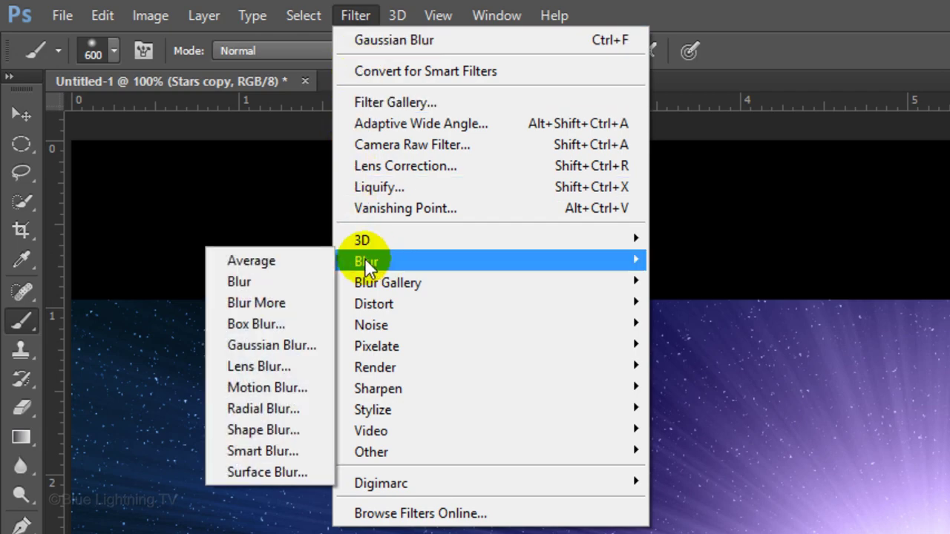
{"action": "left_click", "coordinate": [277, 407]}
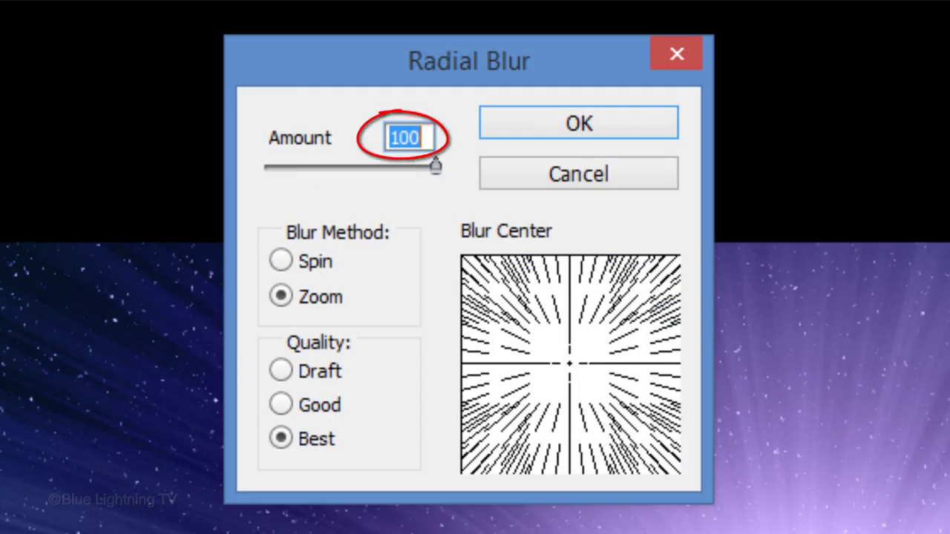
{"action": "type", "text": "5"}
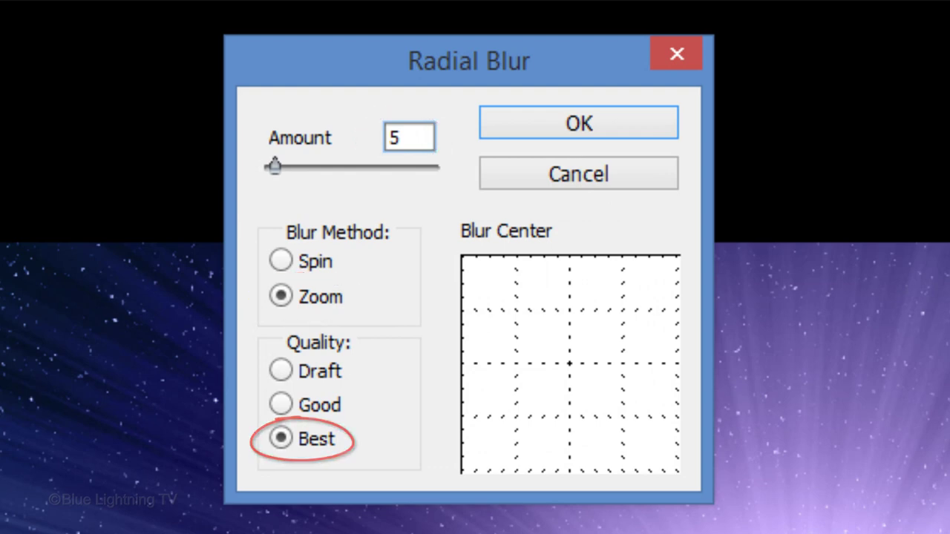
{"action": "left_click", "coordinate": [582, 126]}
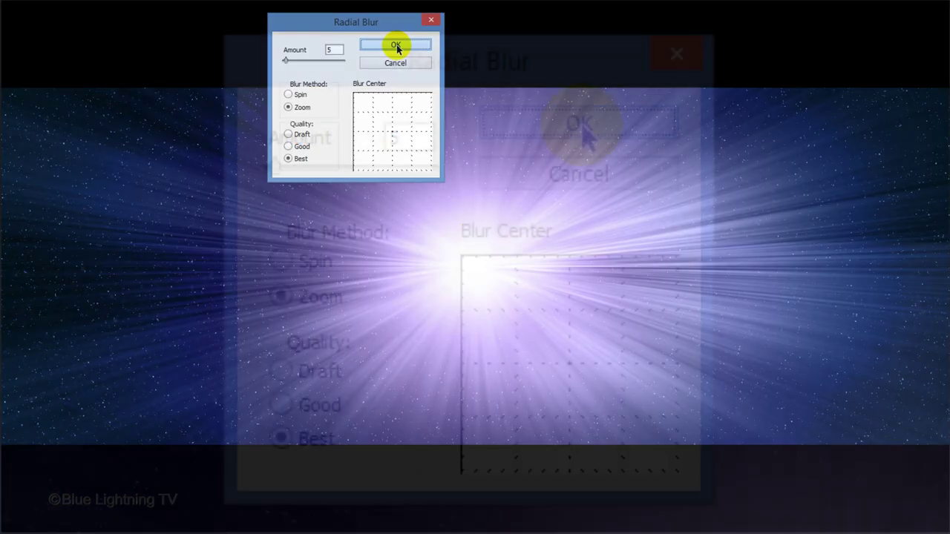